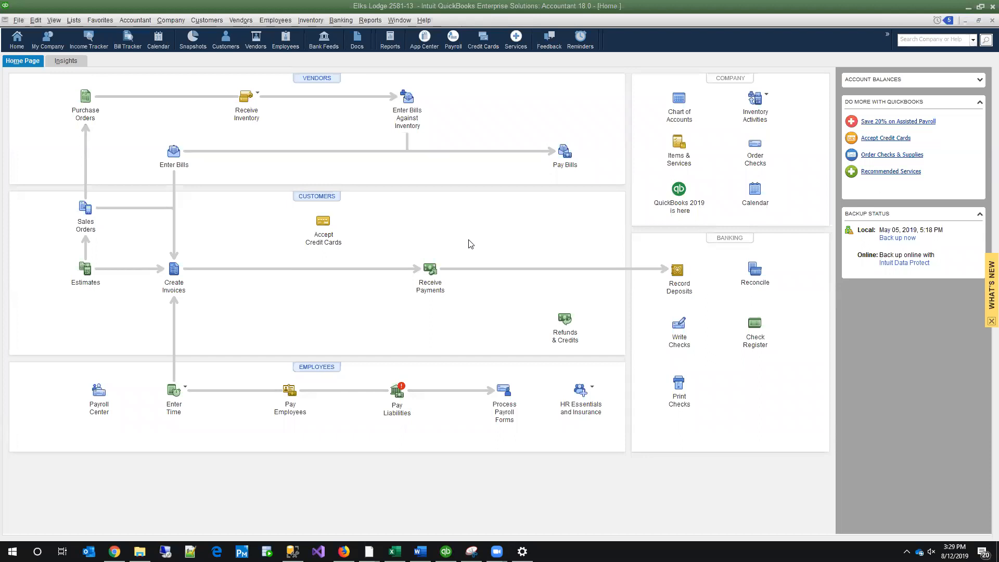
Create a Budget Overview report from FY2018-19 - Profit & Loss by Account in the Account by Month layout, with columns set to Total only.
left_click(370, 20)
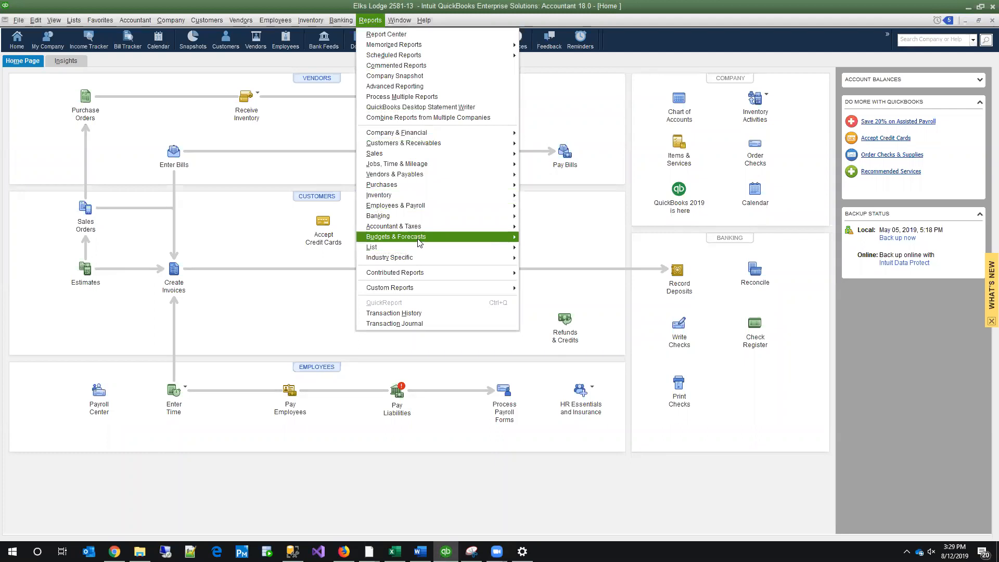
mouse_move(419, 242)
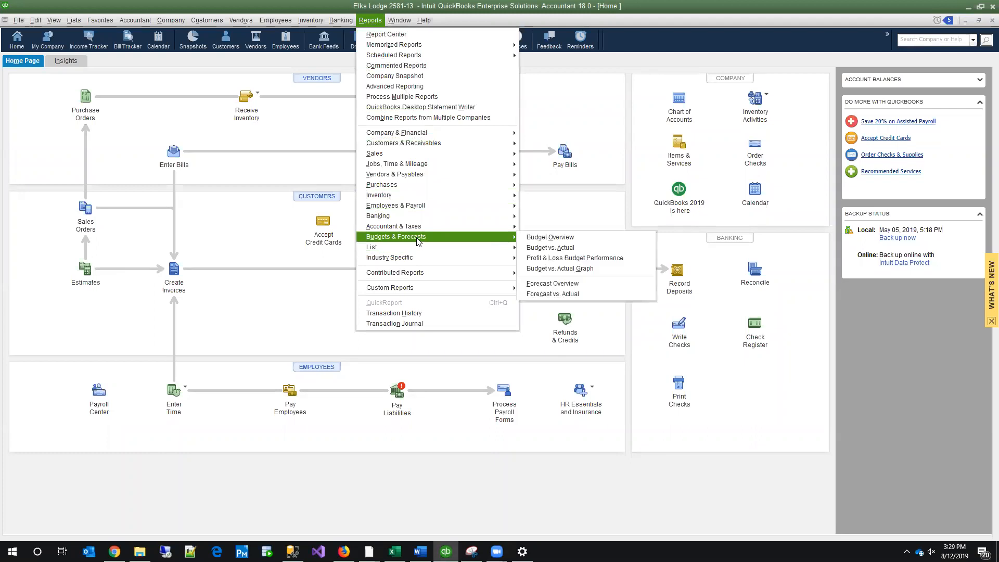
left_click(552, 238)
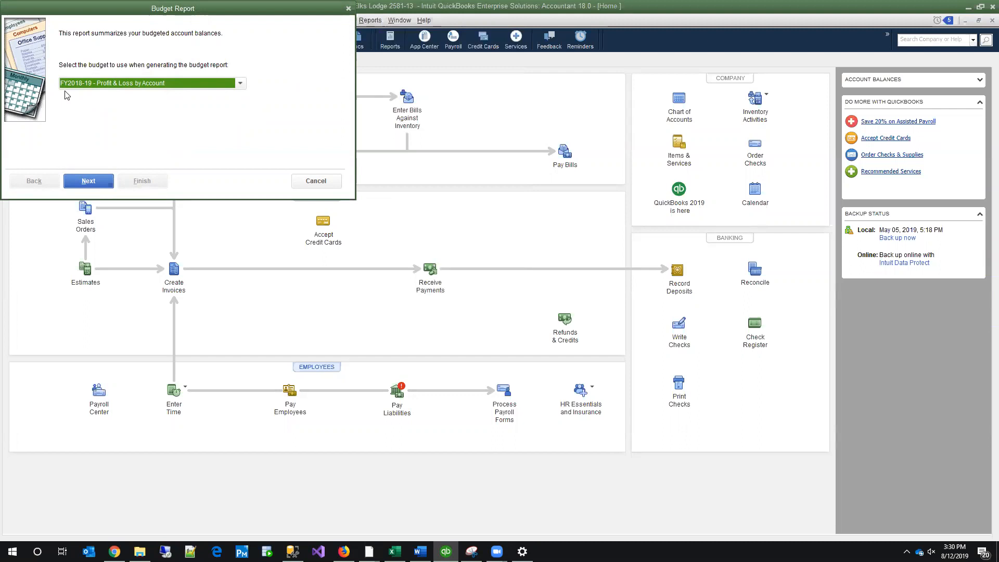
left_click(105, 184)
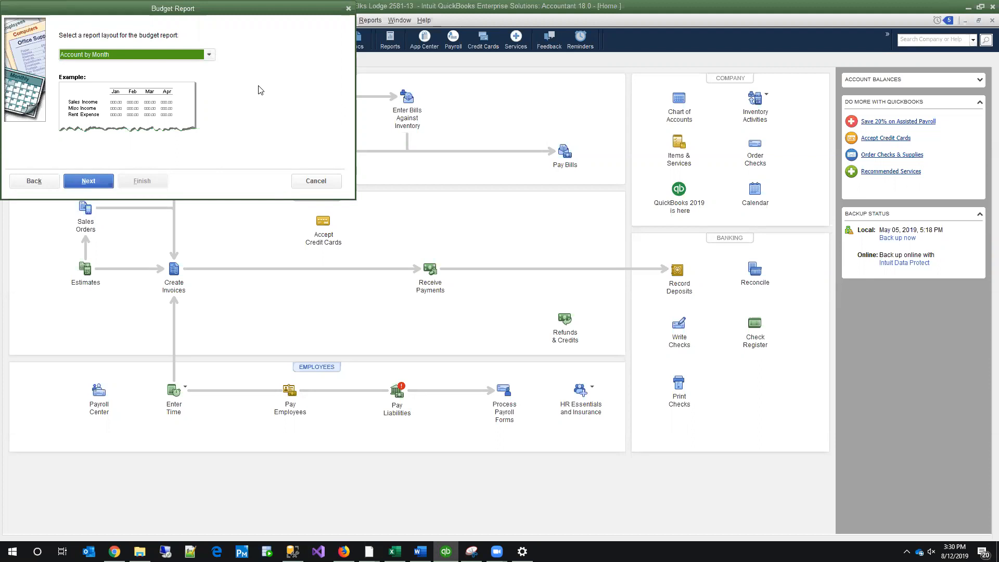
left_click(84, 182)
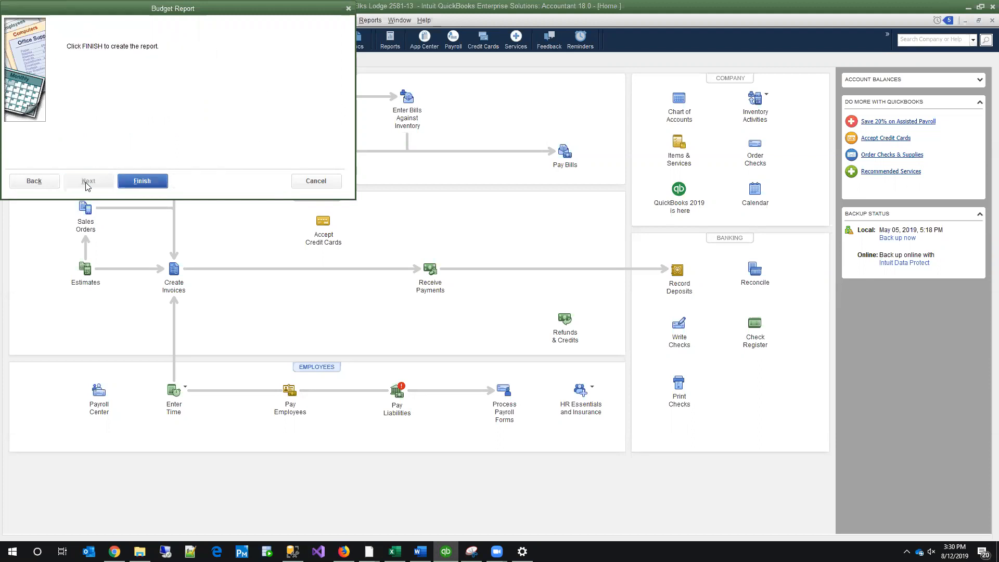
left_click(139, 182)
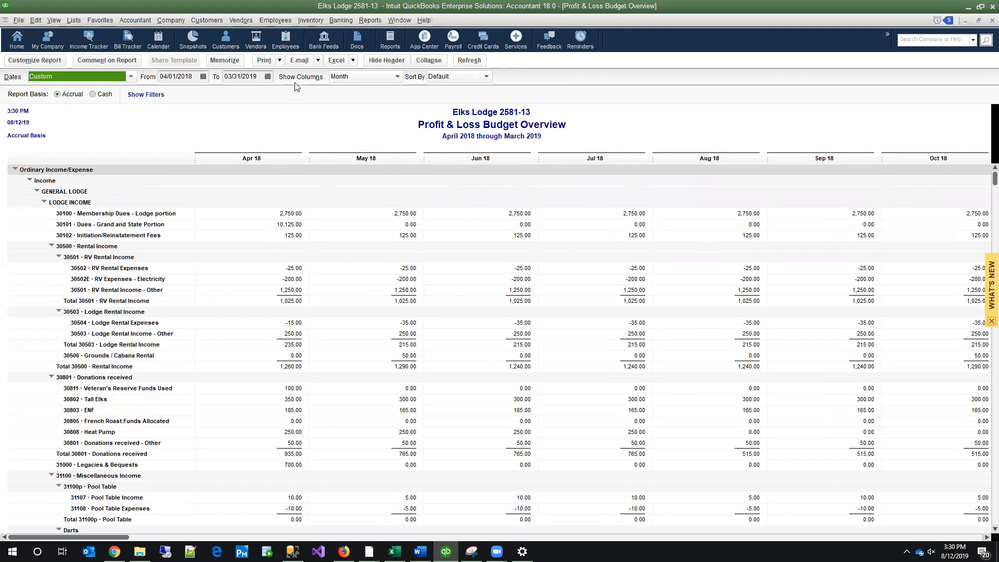
left_click(375, 79)
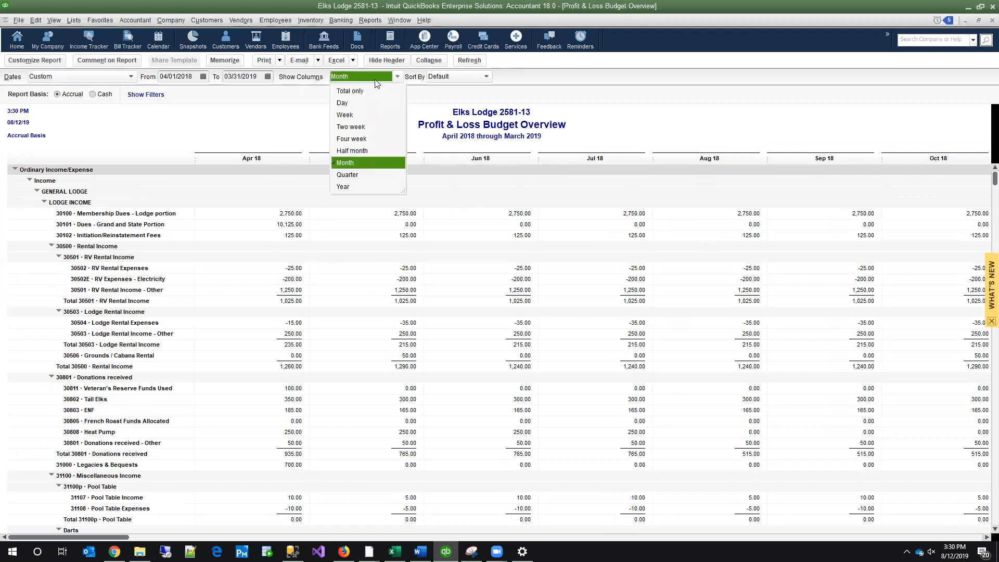
left_click(363, 91)
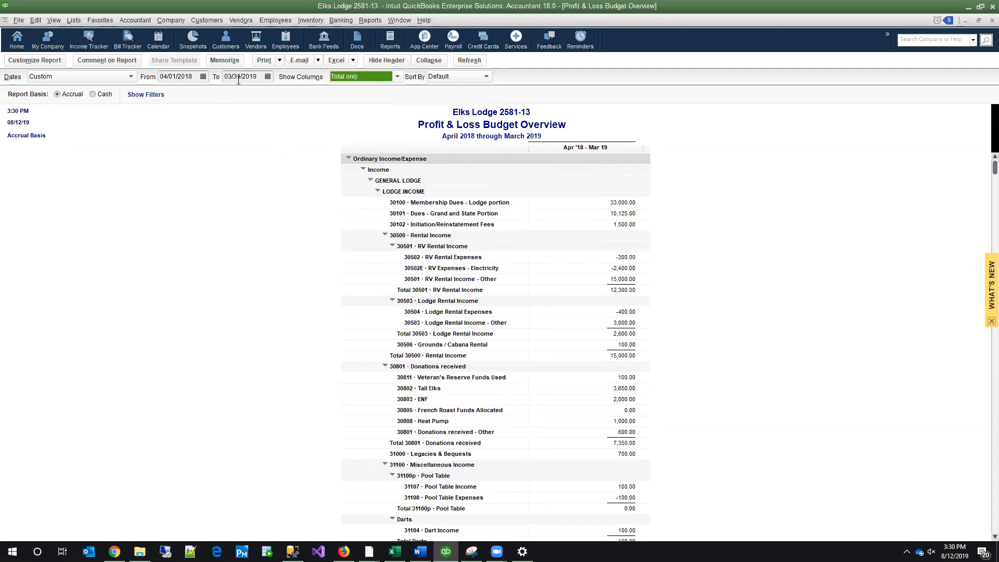
Export the budget report as a comma separated values file named Budget 2019 on the Desktop.
left_click(353, 61)
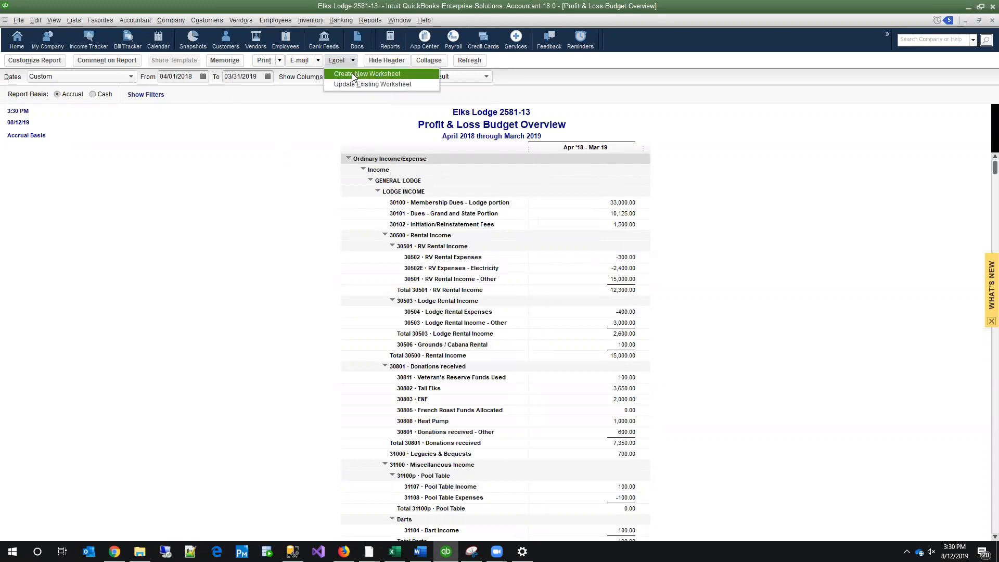
left_click(353, 75)
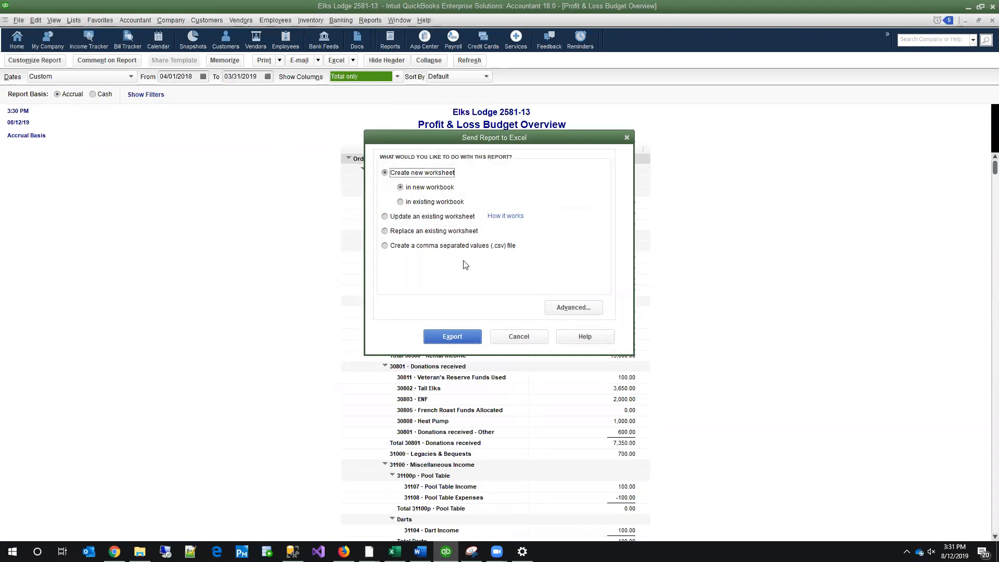
left_click(392, 248)
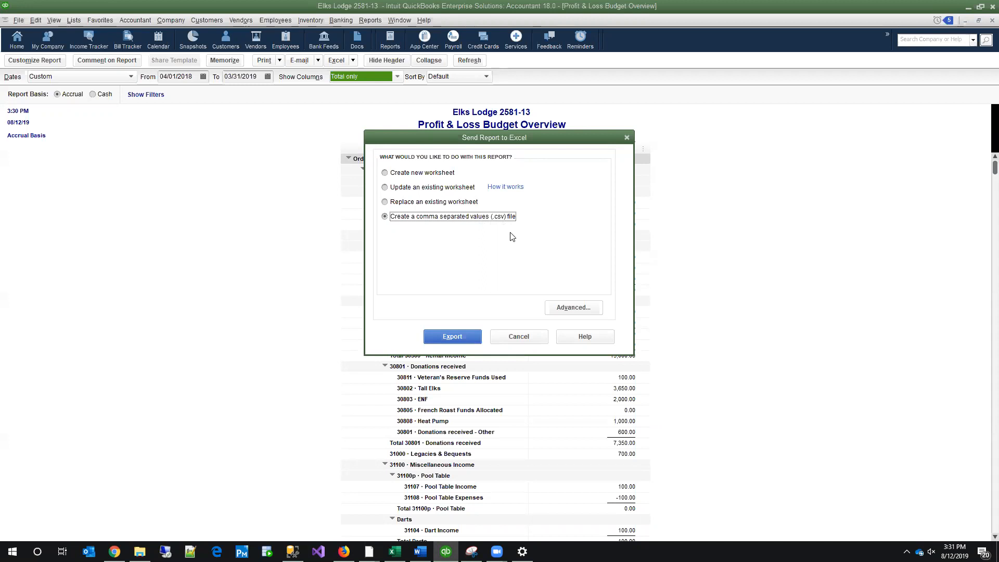
left_click(453, 337)
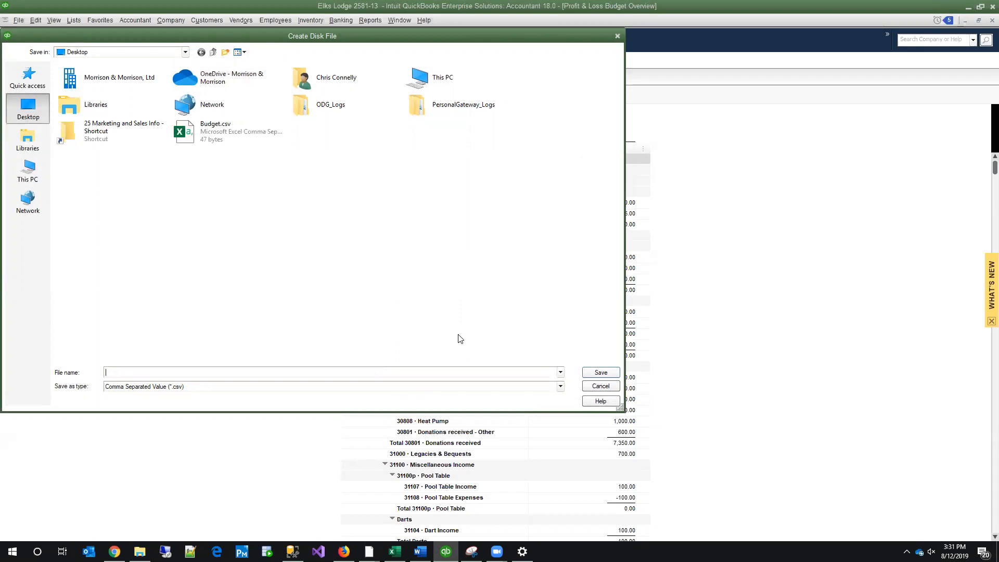
type("Budget 2019")
key("Return")
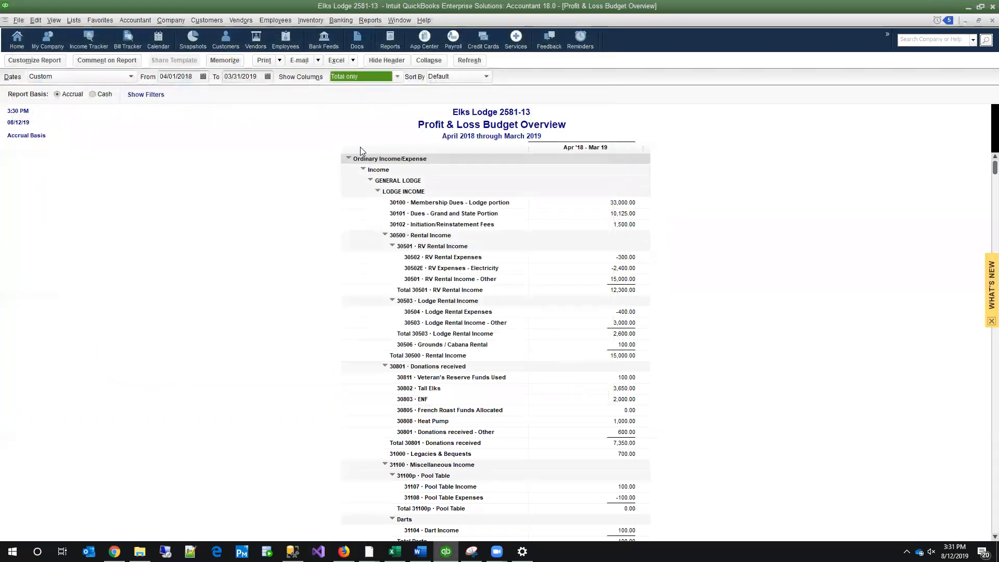
Open the Budget 2019.CSV file from the Desktop in Excel and widen columns A and B.
left_click(140, 552)
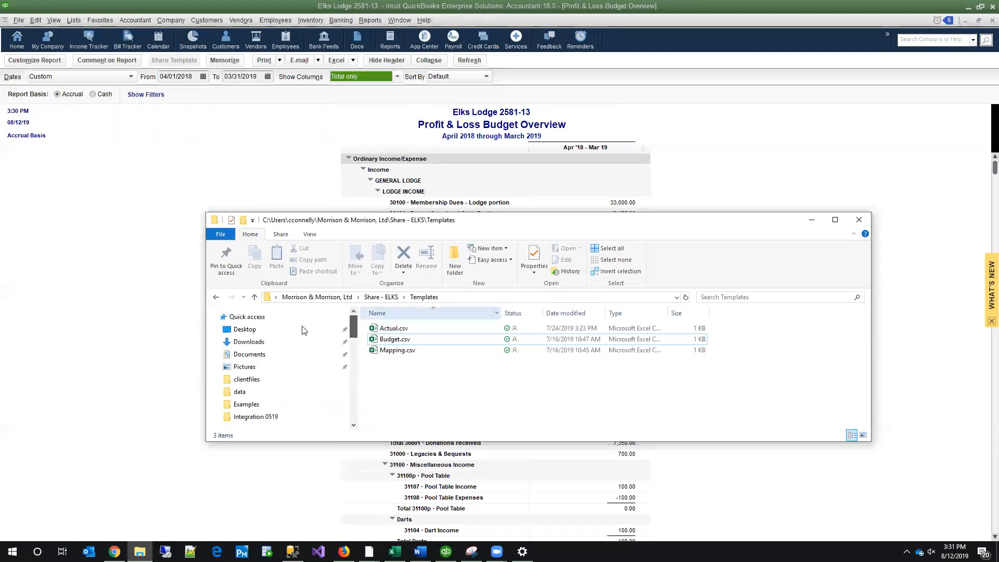
left_click(256, 330)
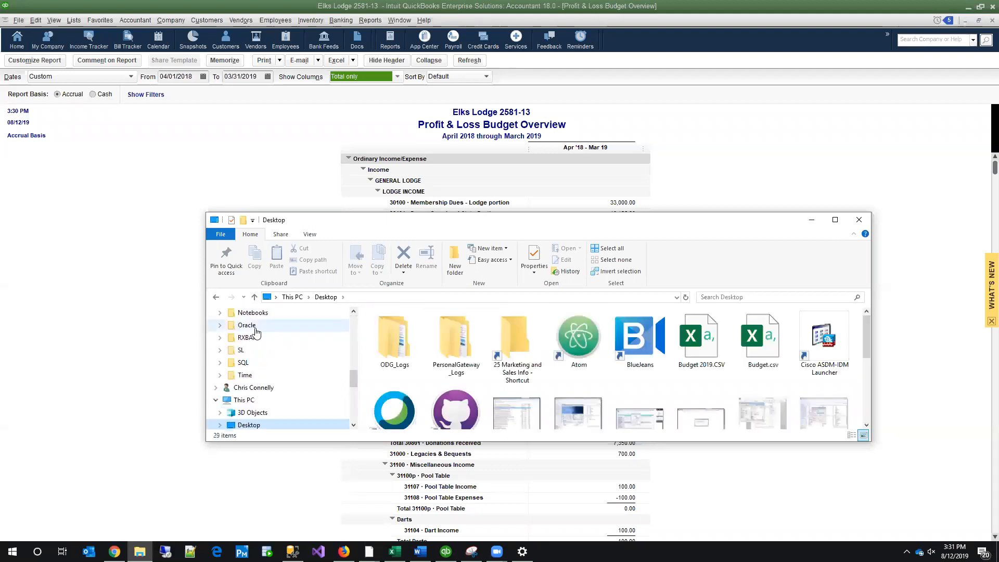
double_click(711, 334)
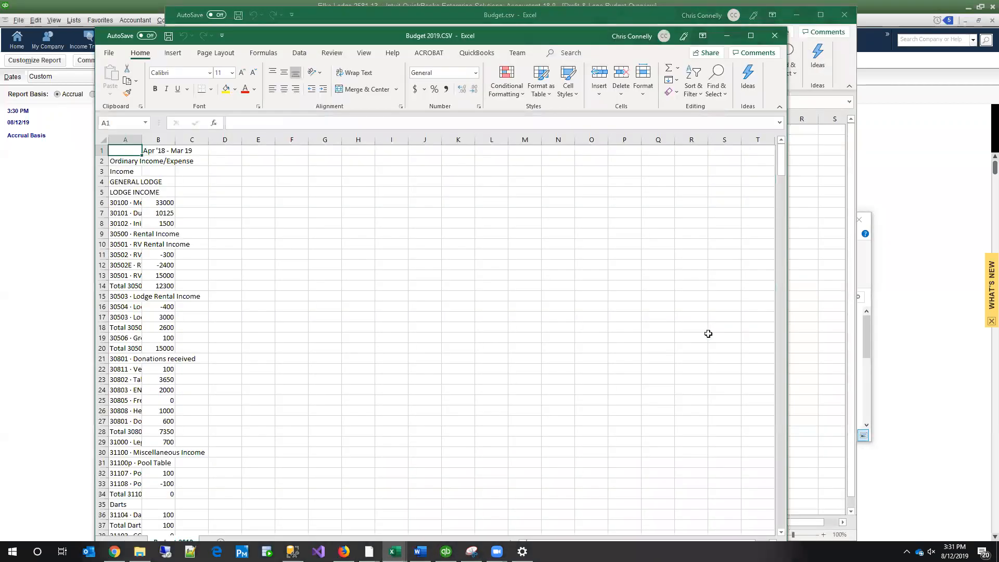
left_click_drag(142, 139, 363, 139)
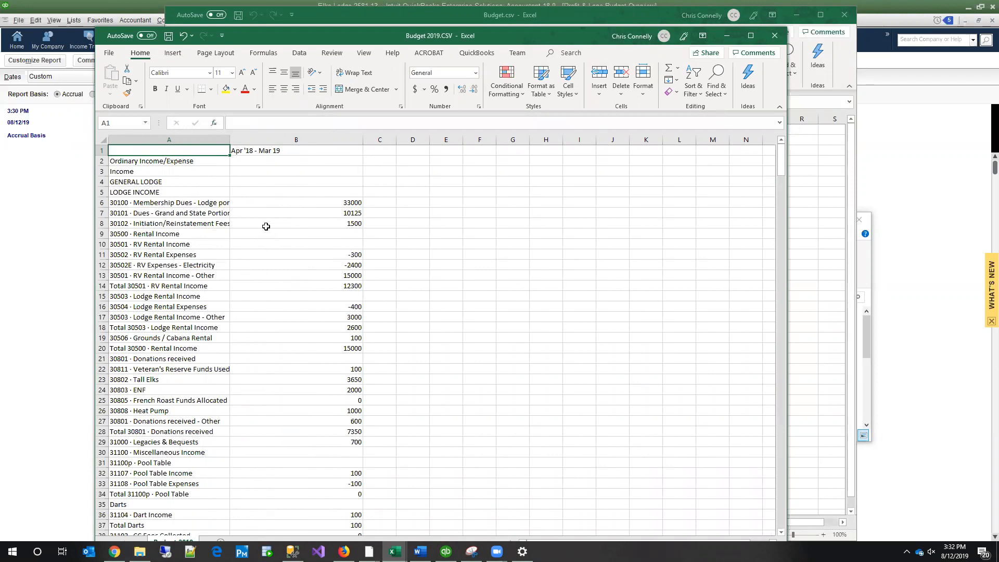
Turn on filtering for columns A and B of the Budget 2019 sheet.
left_click_drag(174, 136, 253, 138)
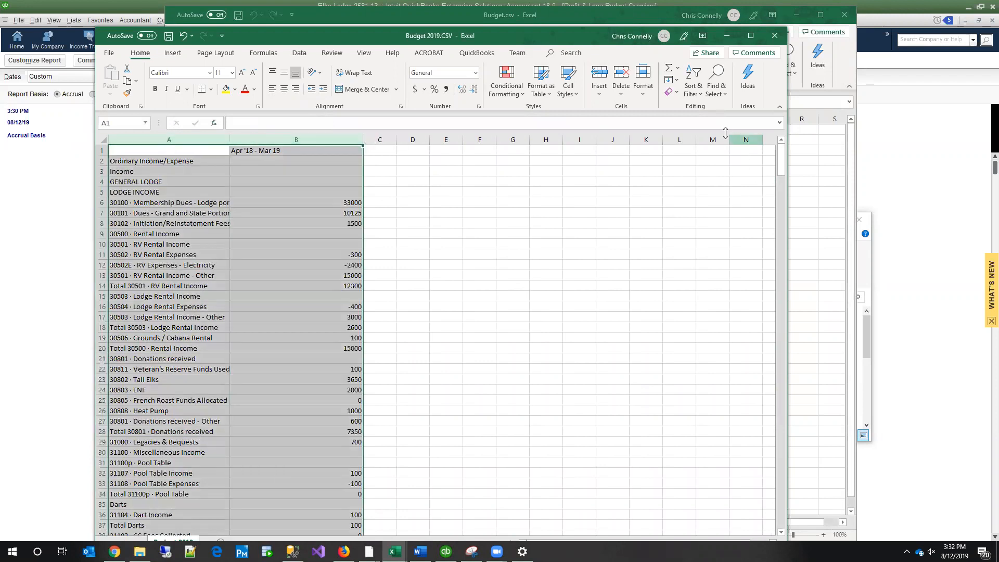
left_click(701, 96)
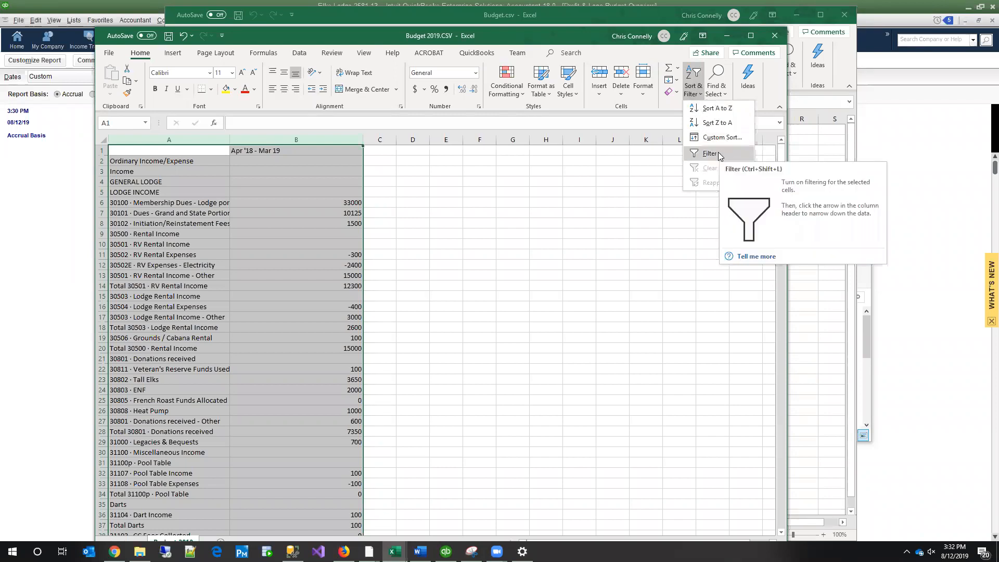
left_click(717, 153)
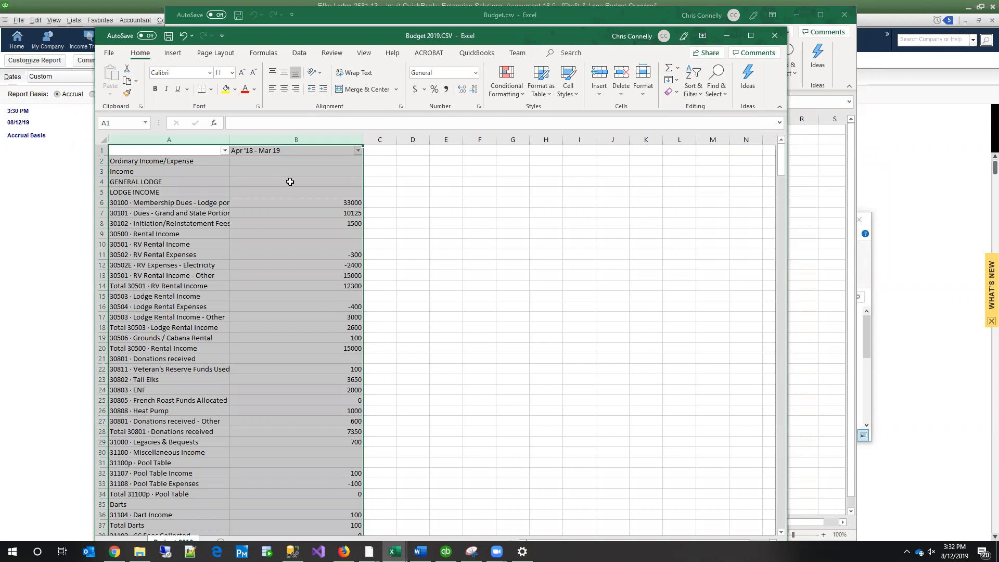
Filter the Apr '18 - Mar 19 column to show only blank values.
left_click(358, 152)
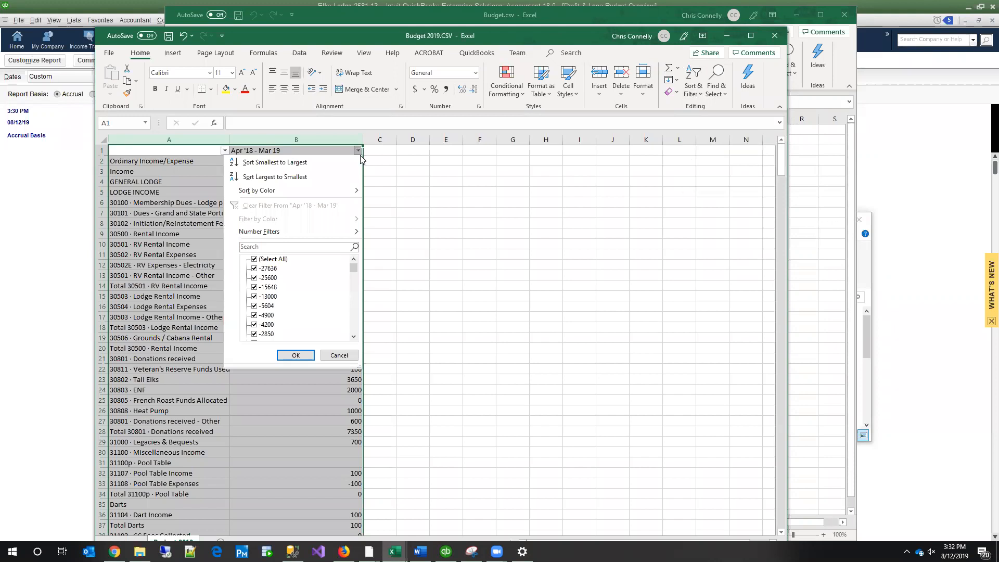
left_click(270, 258)
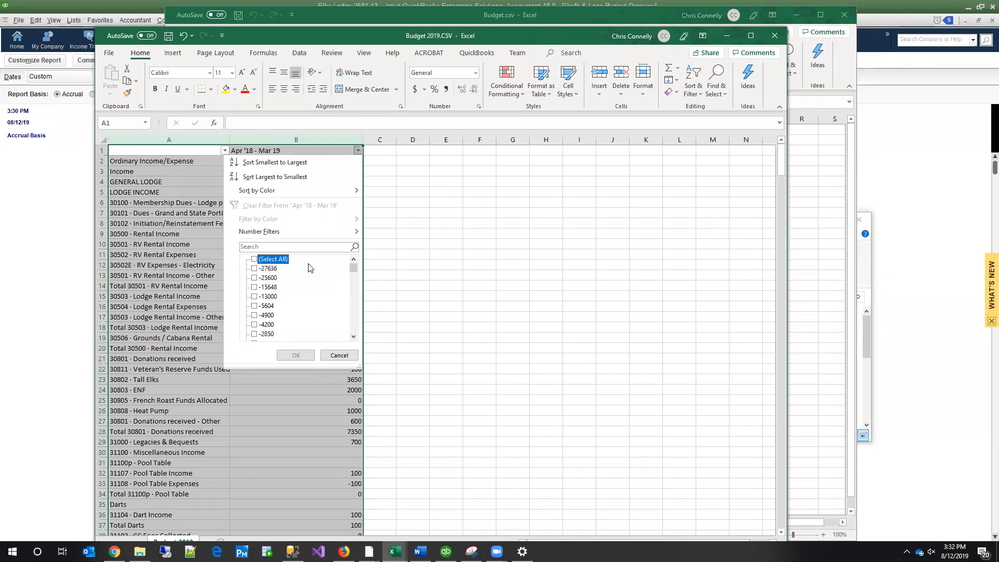
left_click_drag(356, 270, 354, 335)
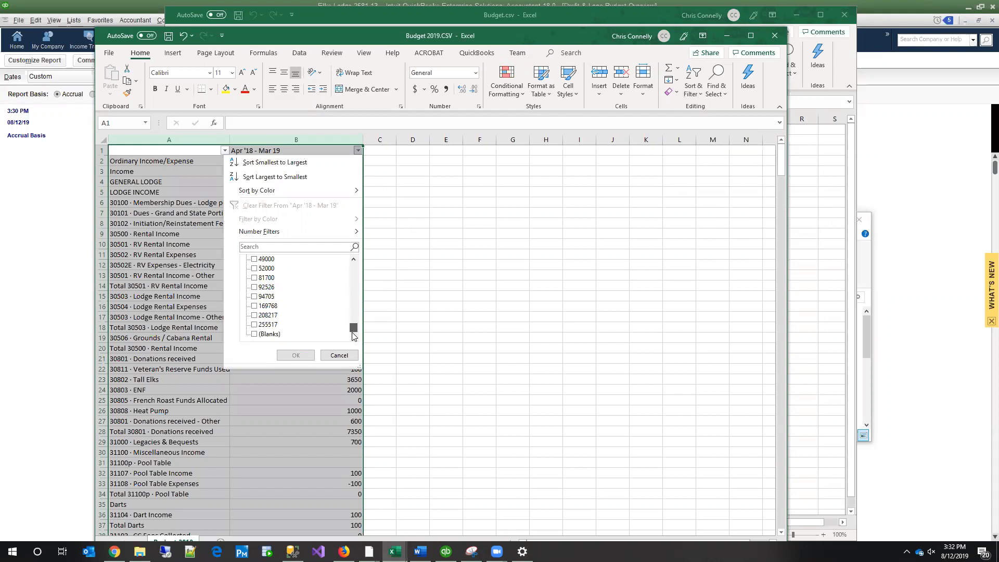
left_click(254, 335)
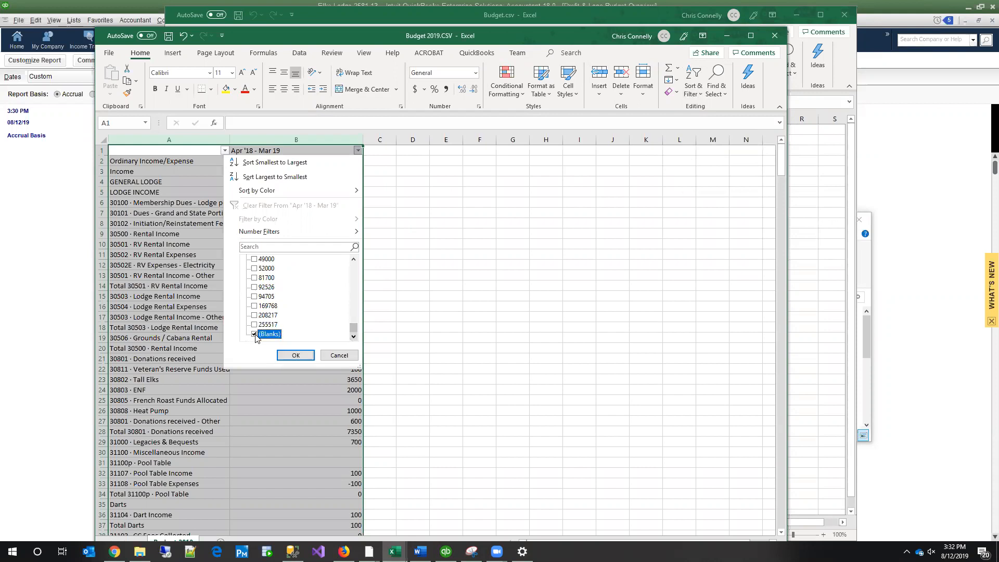
left_click(296, 357)
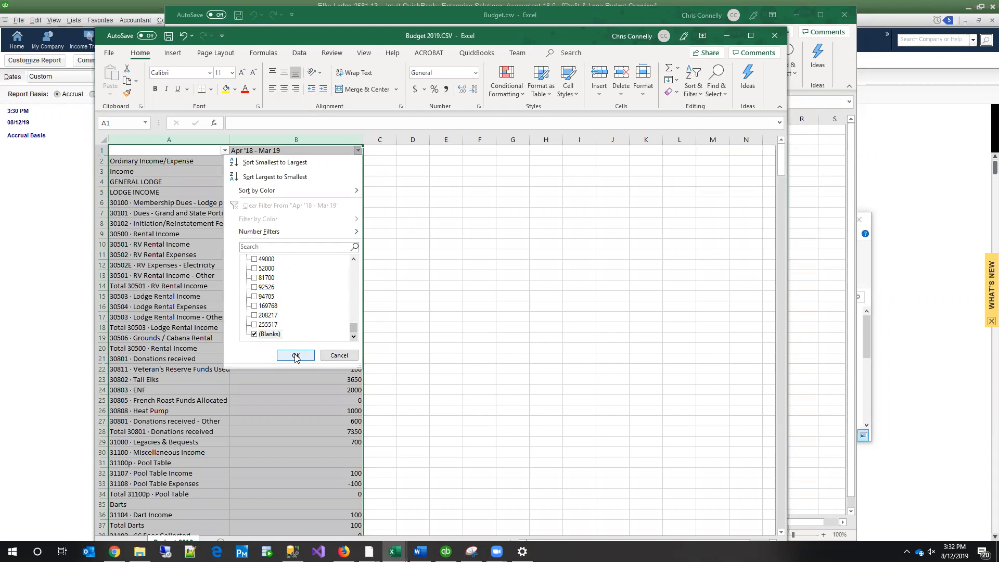
left_click(296, 356)
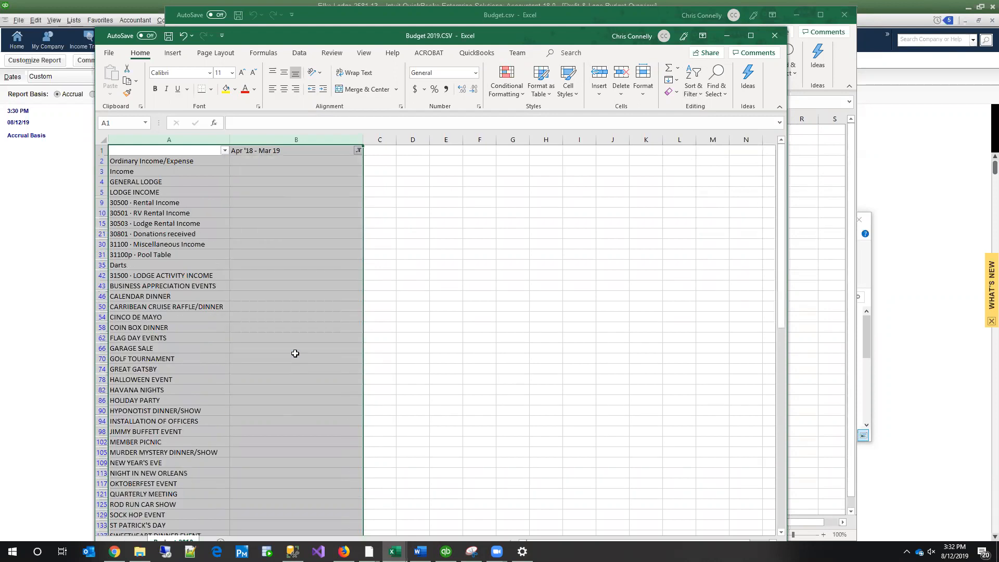
left_click(295, 355)
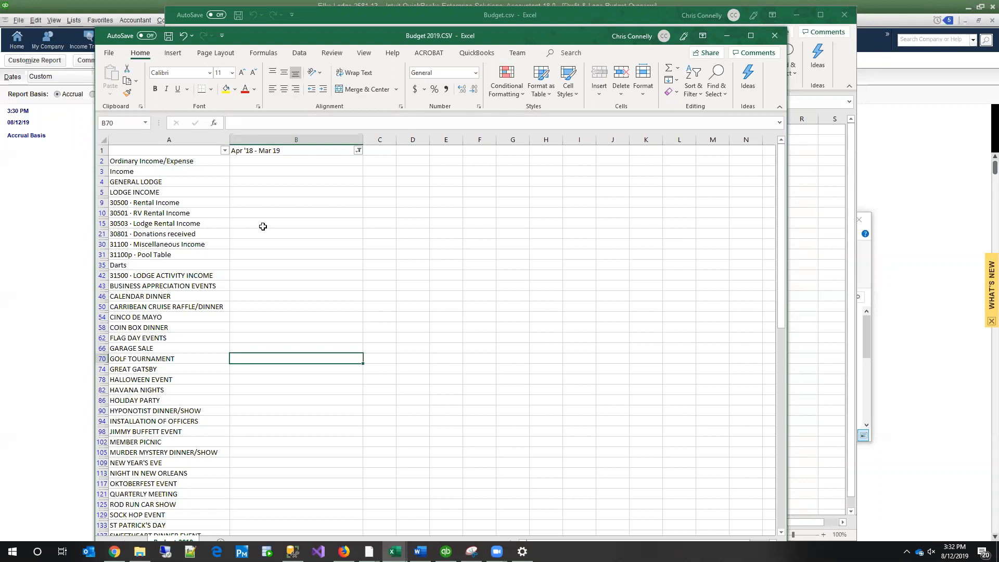
Delete all filtered rows with blank amounts, from Ordinary Income/Expense in row 2 through 93110 - Youth Fishing Derby.
left_click(101, 162)
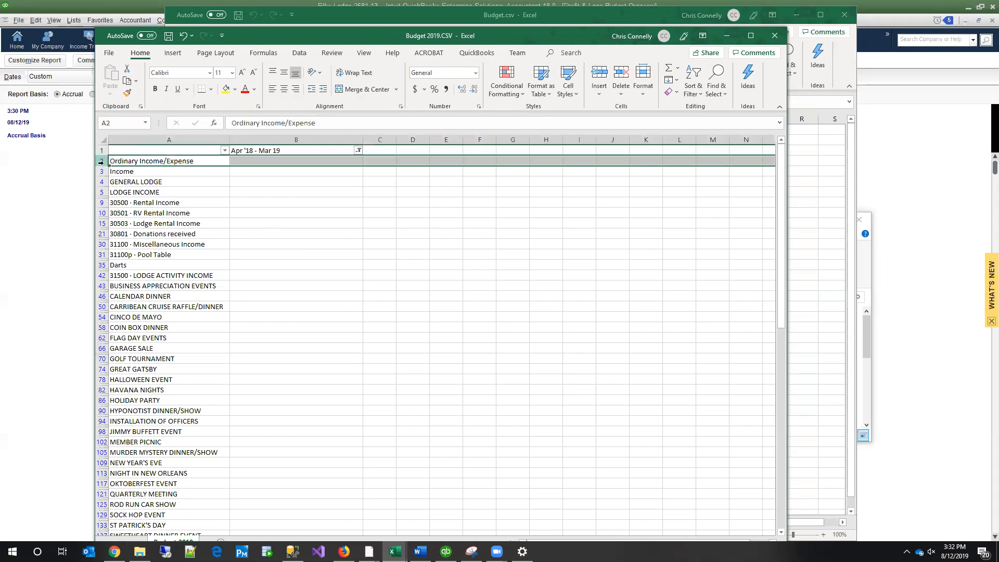
left_click_drag(102, 162, 102, 416)
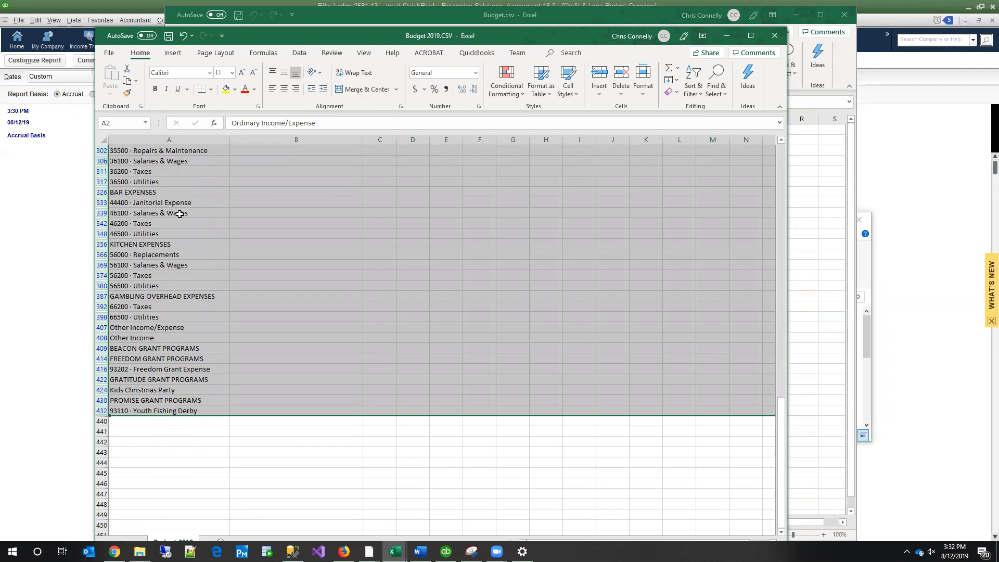
right_click(276, 236)
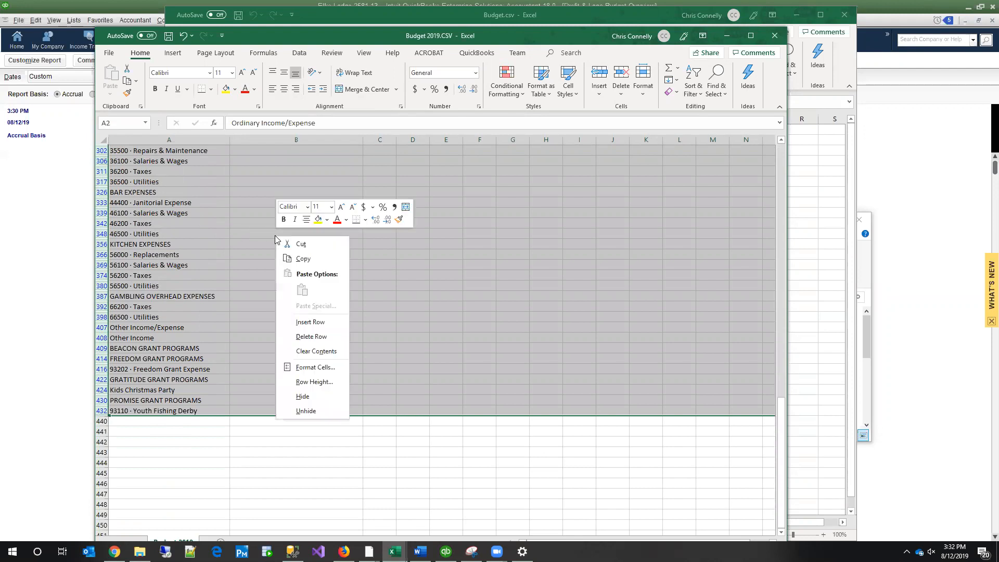
left_click(312, 337)
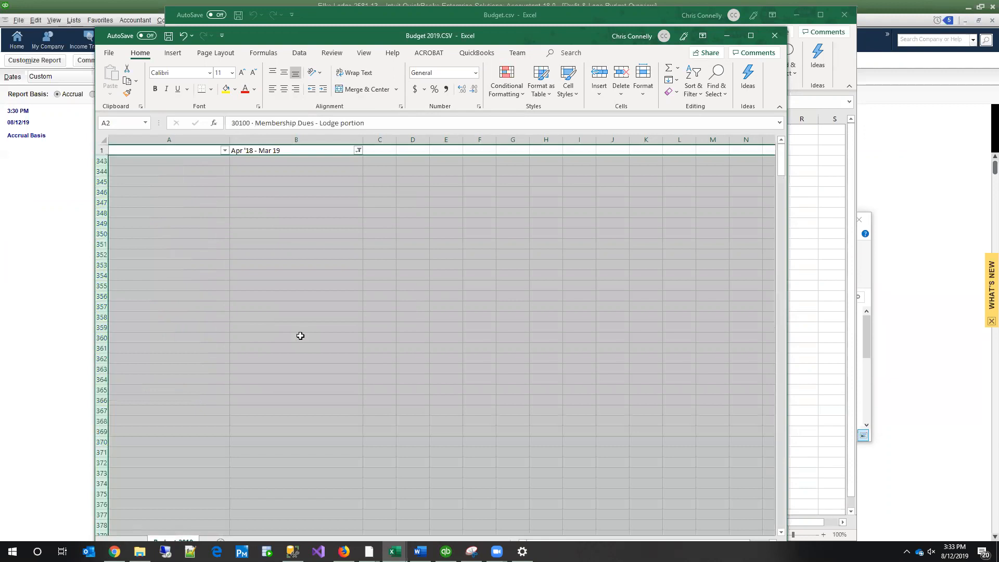
left_click(295, 340)
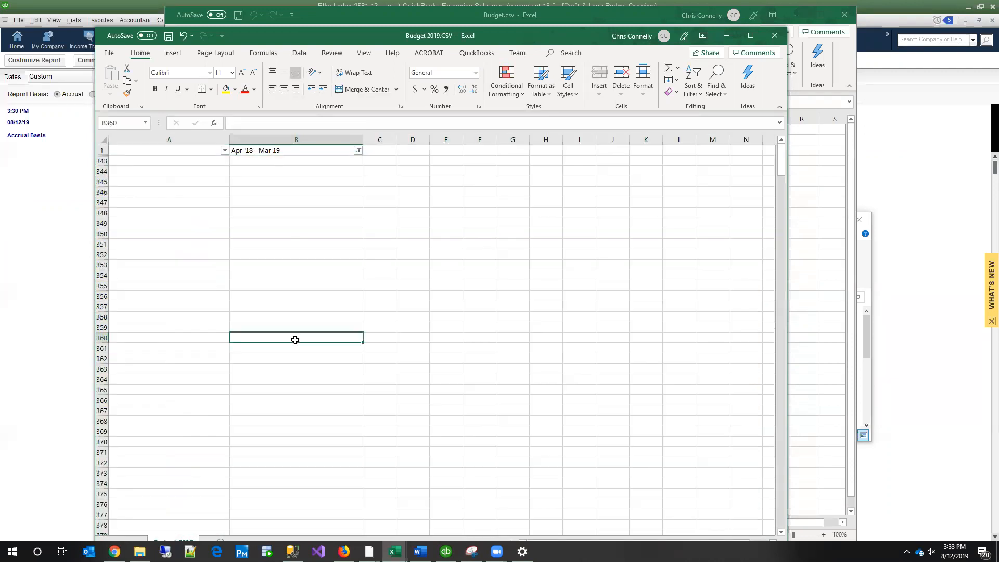
Reset the Apr '18 - Mar 19 column filter to show all values.
left_click(358, 151)
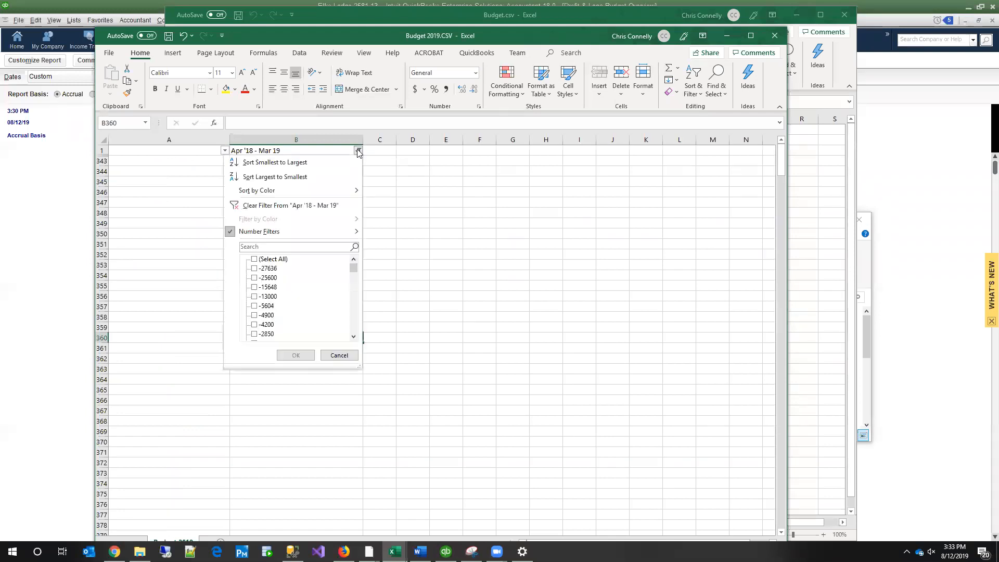
left_click(286, 259)
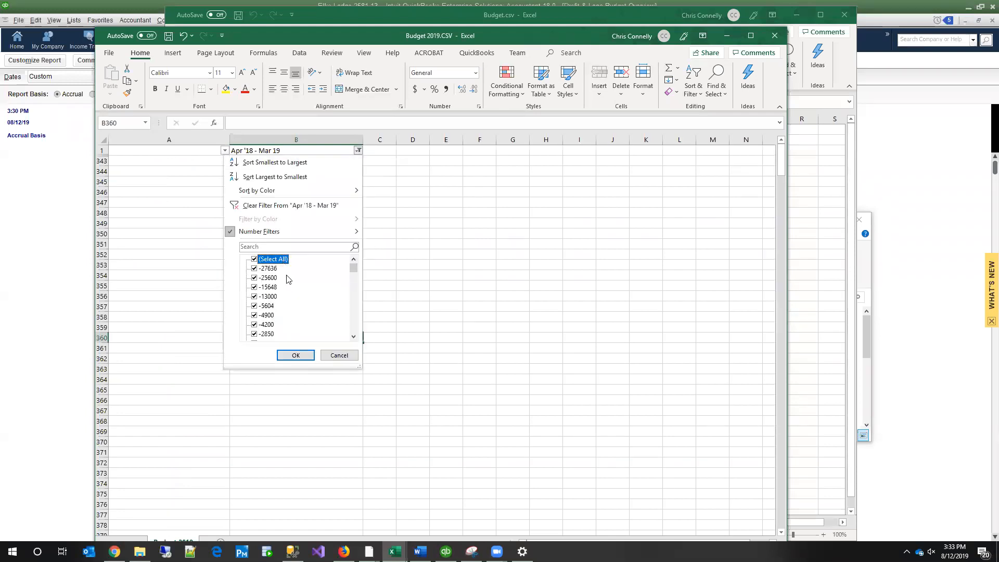
left_click(294, 357)
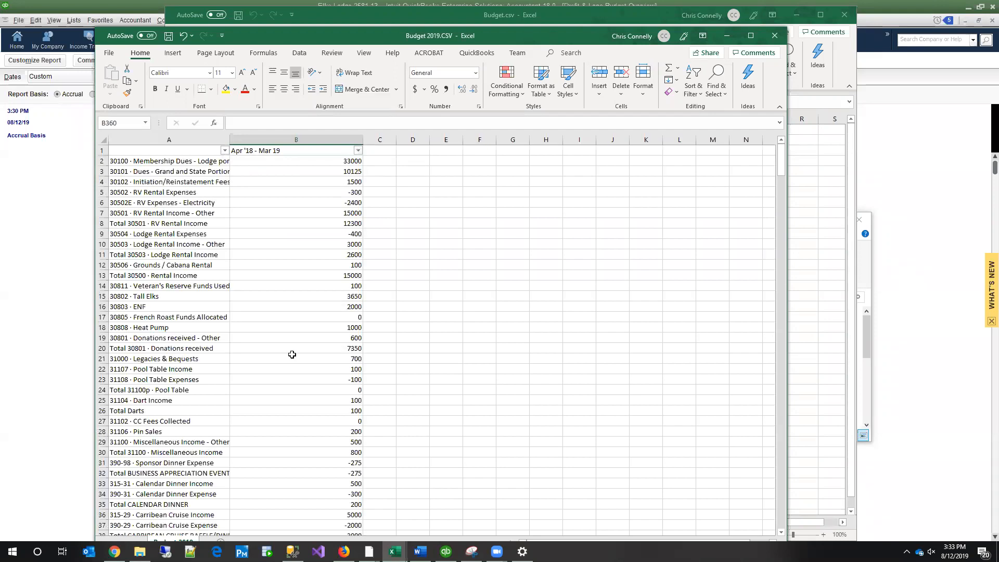
Sort columns A and B by Column A in A to Z order, treating the first row as headers.
left_click(235, 138)
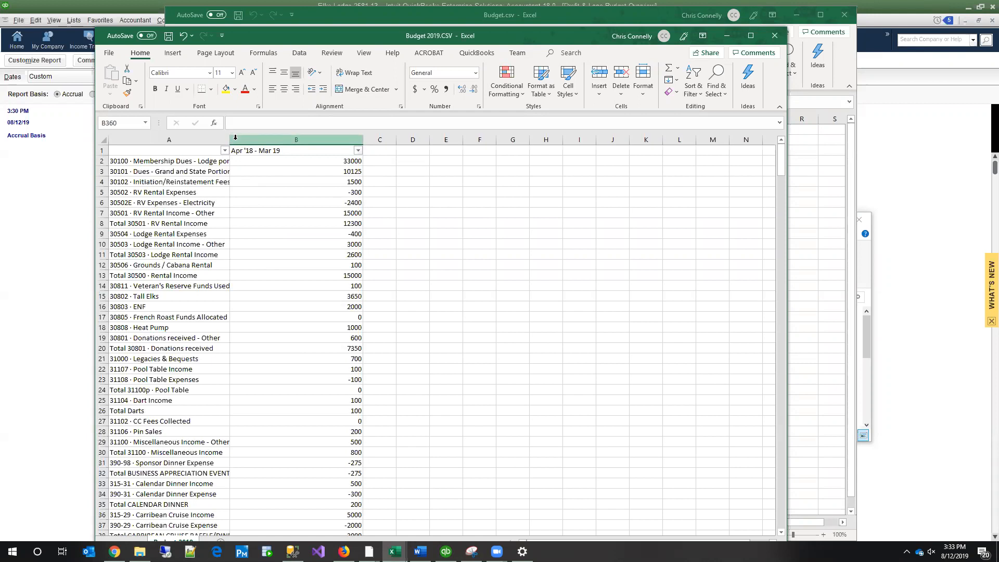
left_click_drag(245, 139, 194, 136)
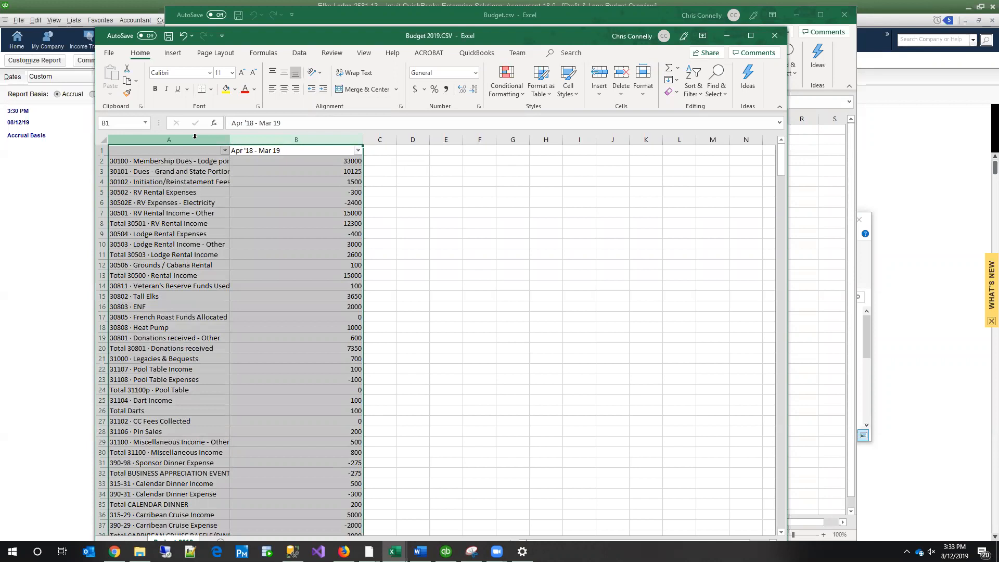
left_click(692, 94)
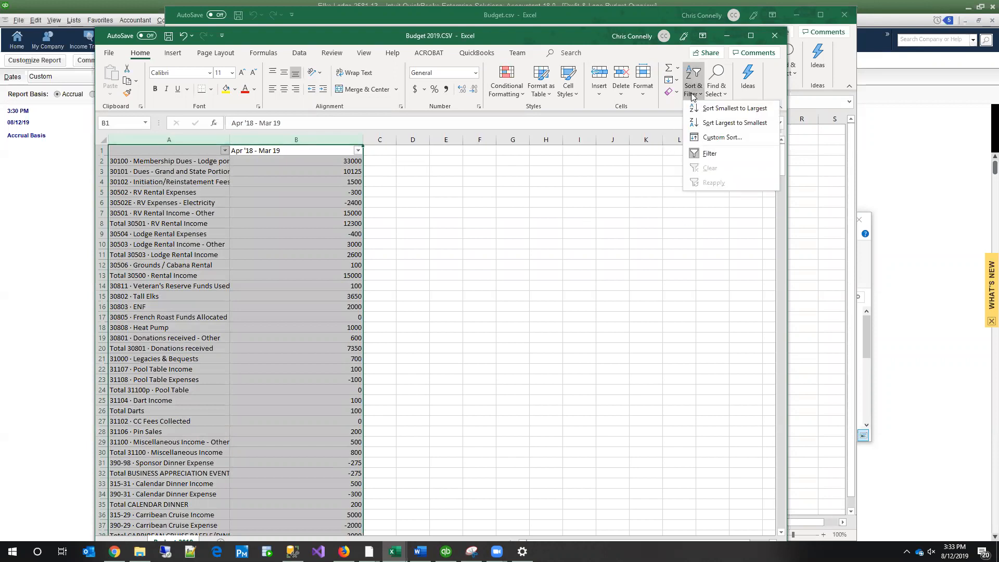
left_click(723, 137)
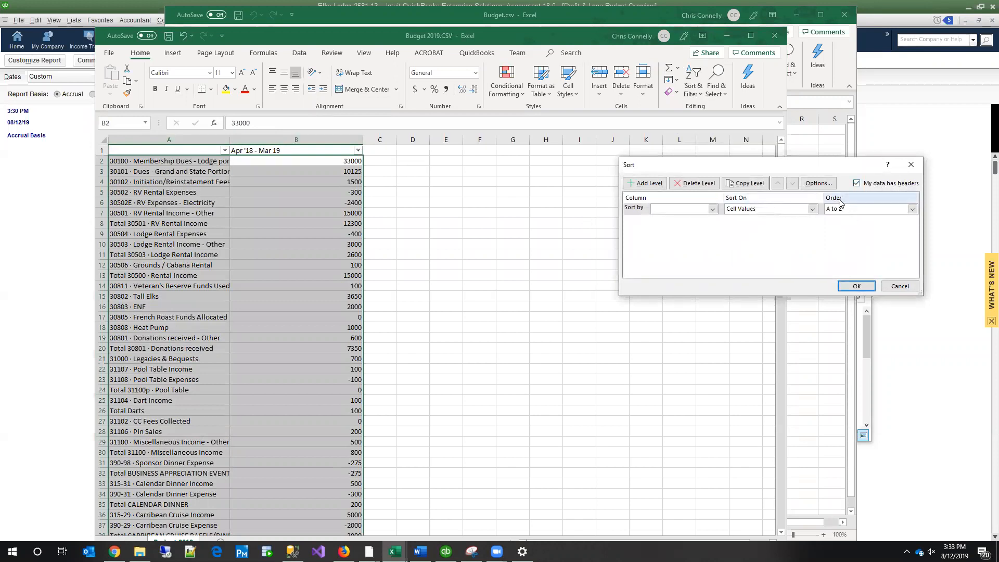
left_click(713, 209)
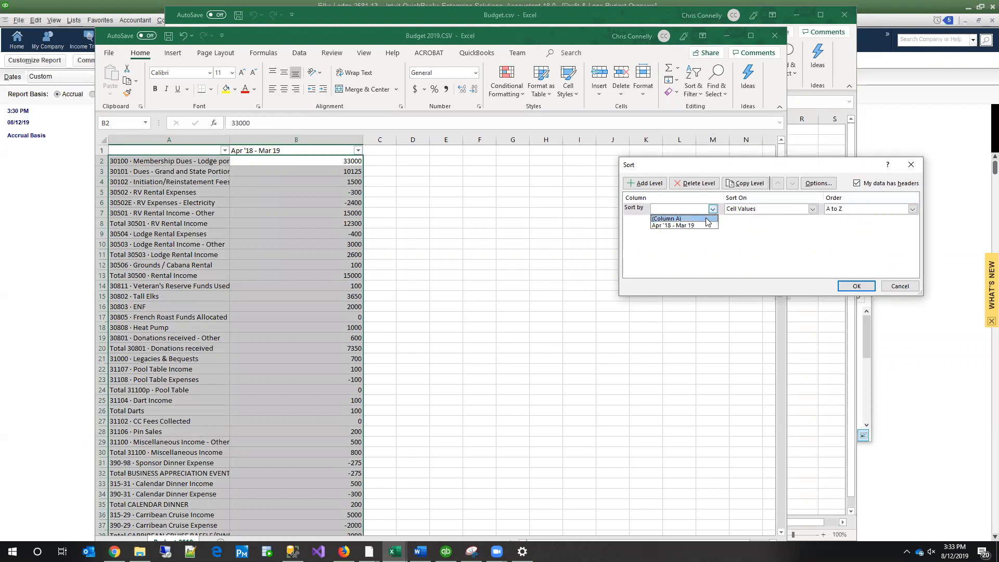
left_click(708, 218)
left_click(849, 286)
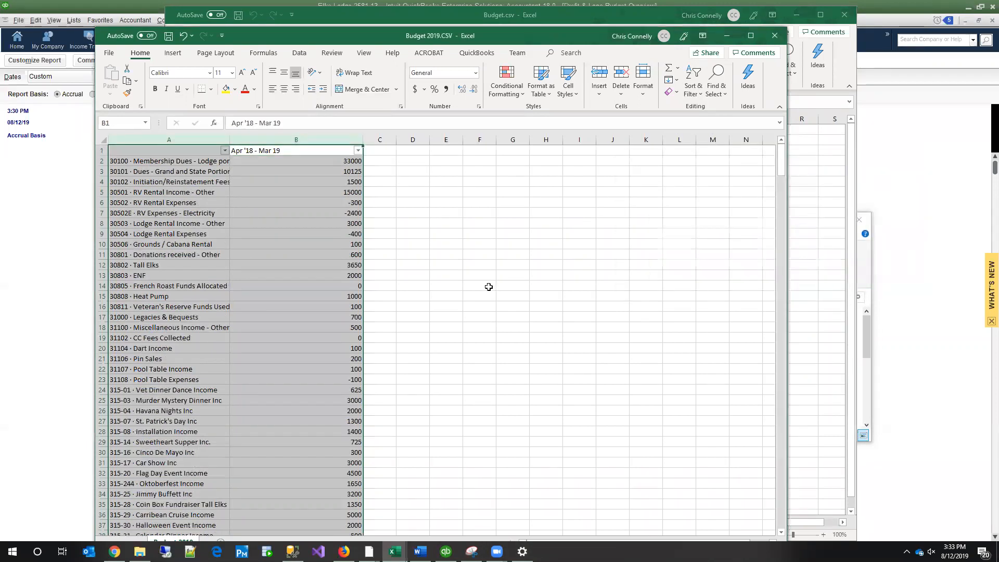
Examine the sorted account list in column A from 30100 - Membership Dues down to the Gross Profit and total rows.
left_click(150, 203)
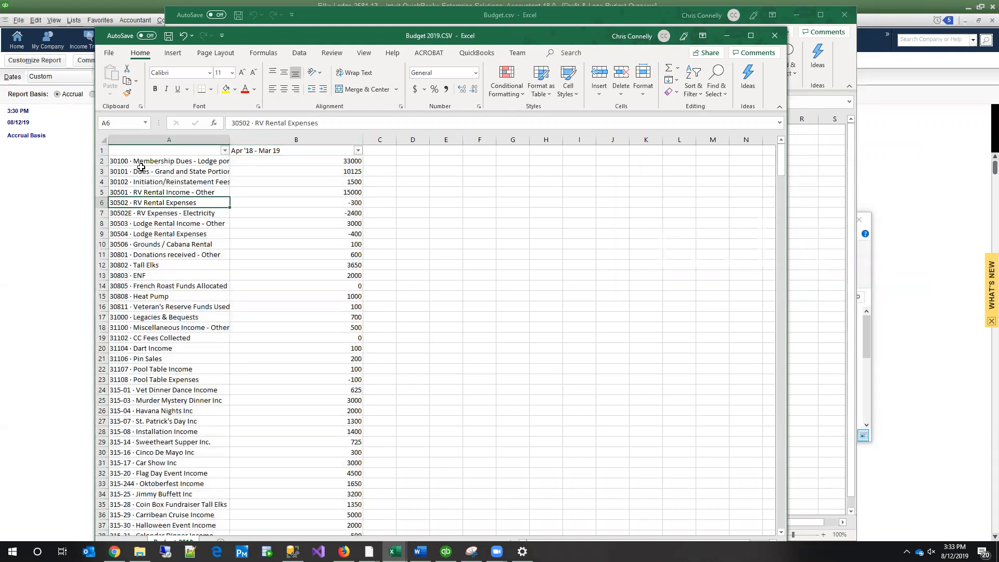
left_click(140, 165)
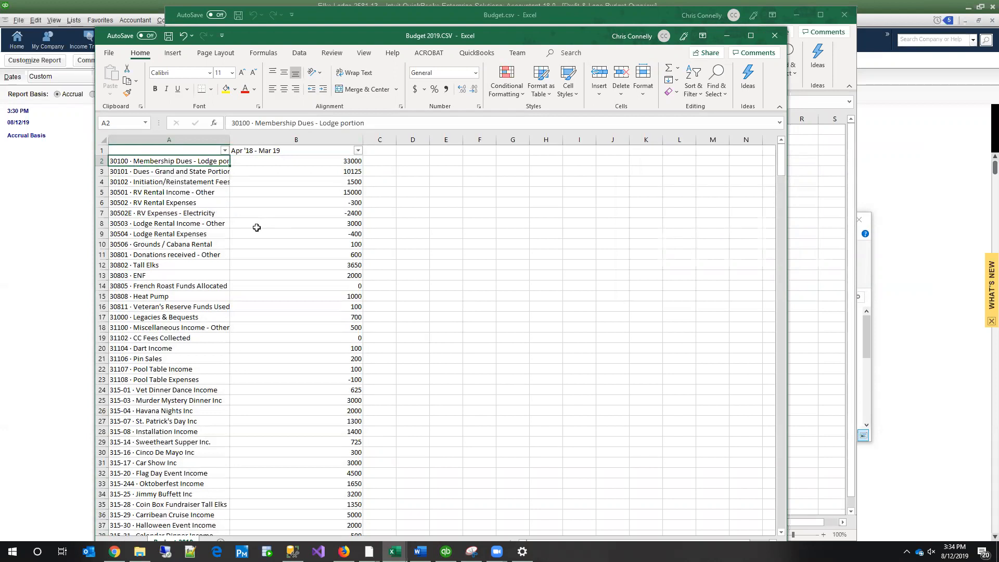
key("Down")
key("Down")
key("Down")
key("Down")
key("Down")
key("Down")
key("Down")
key("Down")
key("Down")
key("Down")
key("Down")
key("Down")
key("Down")
key("Down")
key("Down")
key("Down")
key("Down")
key("Down")
key("Down")
key("Down")
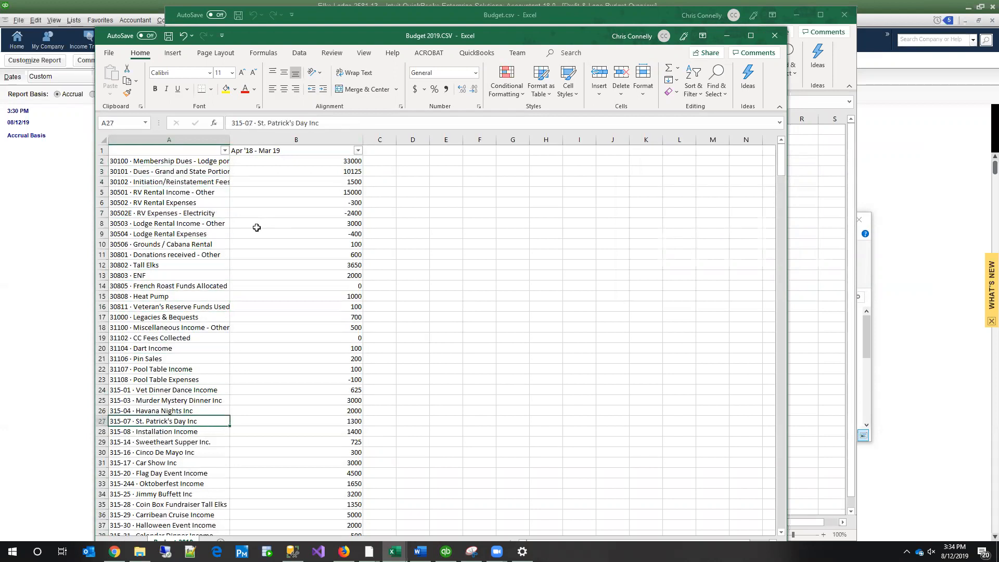
key("Down")
key("Down")
key("Down")
key("Down")
key("Down")
key("Down")
key("Down")
key("Down")
key("Down")
key("Down")
key("Down")
key("Down")
key("Down")
key("Down")
key("Down")
key("Down")
key("Down")
key("Down")
key("Down")
key("Down")
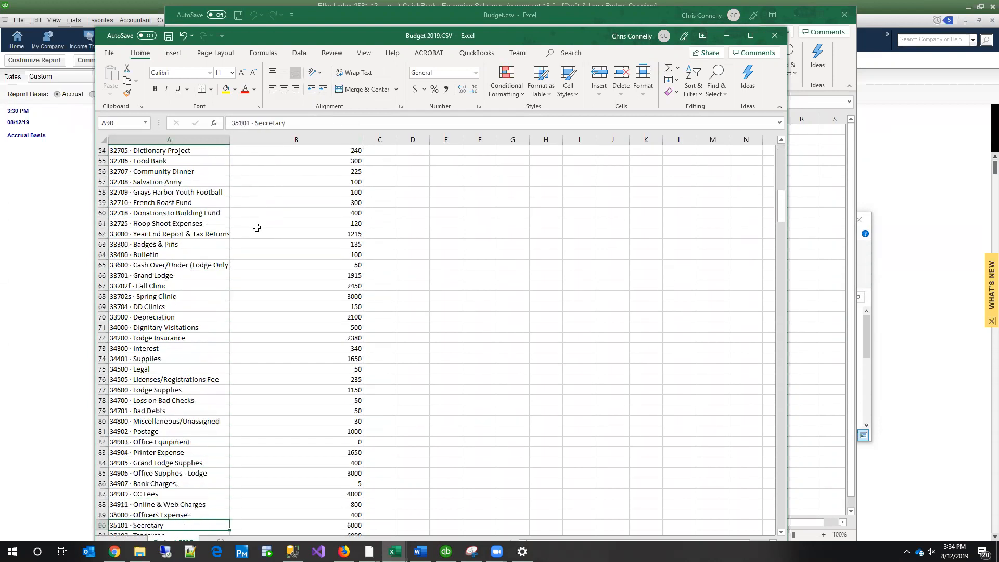
key("Down")
key("Down")
key("Down")
key("Down")
key("Down")
key("Down")
key("Down")
key("Down")
key("Down")
key("Down")
key("Down")
key("Down")
key("Down")
key("Down")
key("Down")
key("Down")
key("Down")
key("Down")
key("Down")
key("Down")
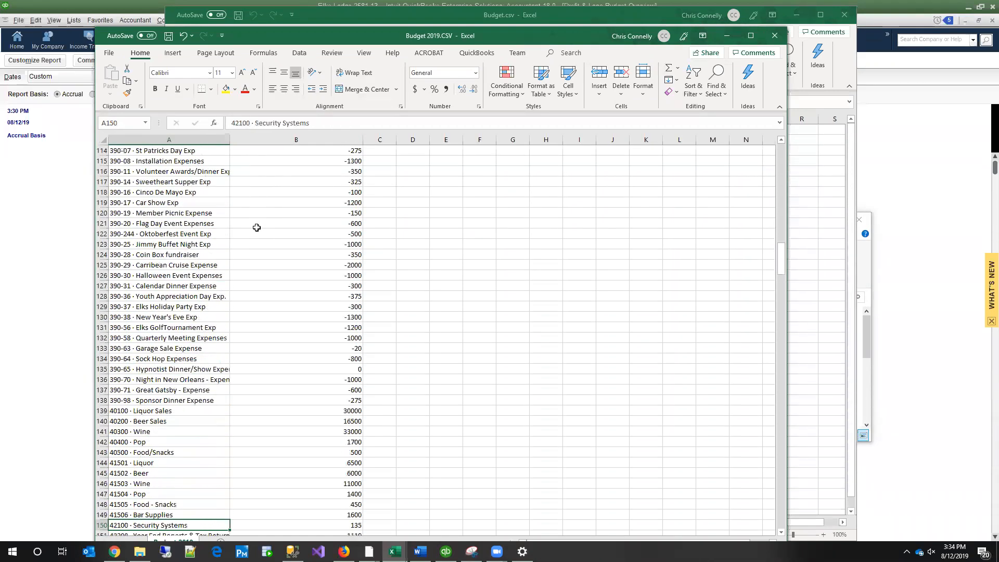
key("Down")
key("Down")
key("Down")
key("Down")
key("Down")
key("Down")
key("Down")
key("Down")
key("Down")
key("Down")
key("Down")
key("Down")
key("Down")
key("Down")
key("Down")
key("Down")
key("Down")
key("Down")
key("Down")
key("Down")
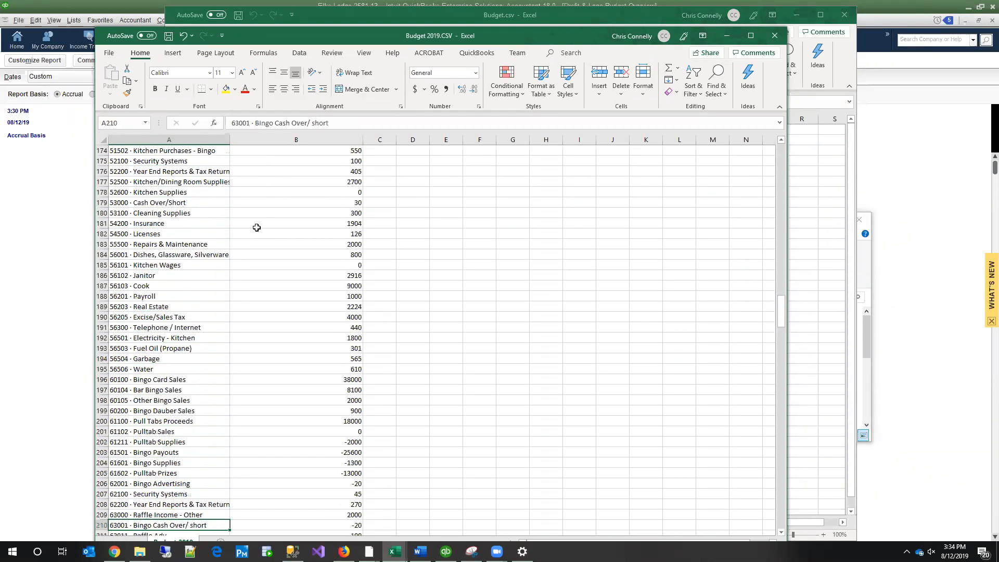
key("Down")
key("Down")
key("Down")
key("Down")
key("Down")
key("Down")
key("Down")
key("Down")
key("Down")
key("Down")
key("Down")
key("Down")
key("Down")
key("Down")
key("Down")
key("Down")
key("Down")
key("Down")
key("Down")
key("Down")
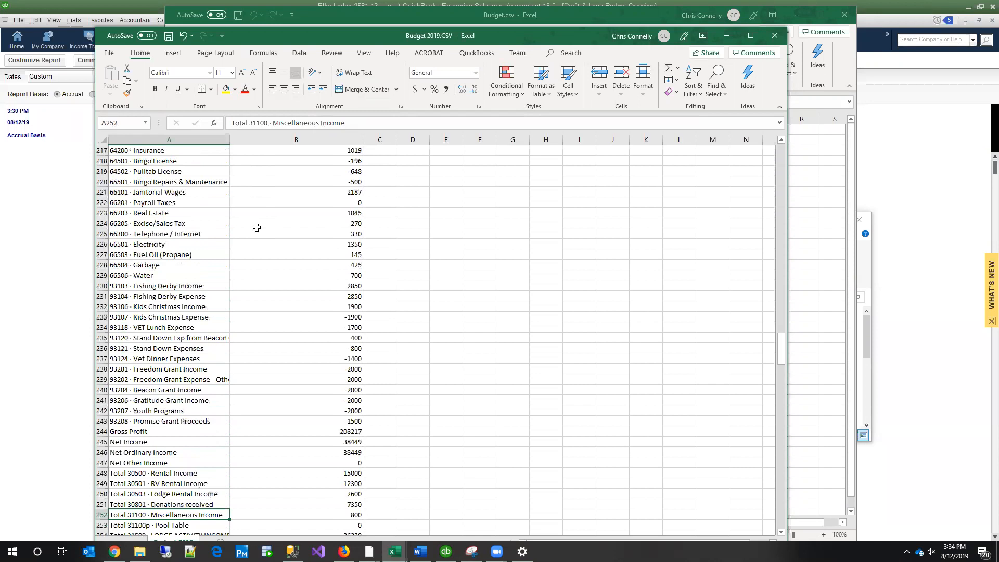
key("Up")
key("Up")
key("Up")
key("Up")
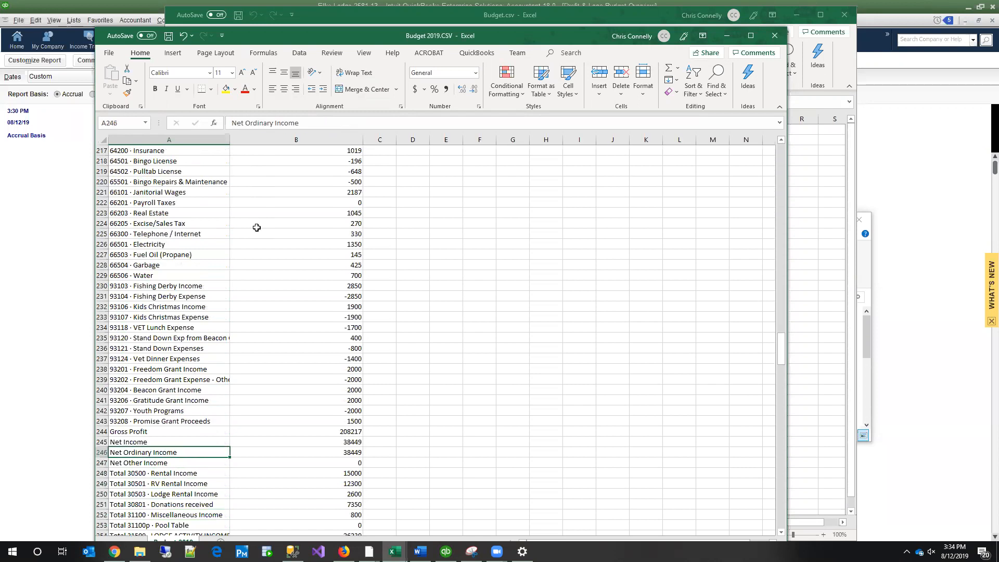
key("Up")
key("Up")
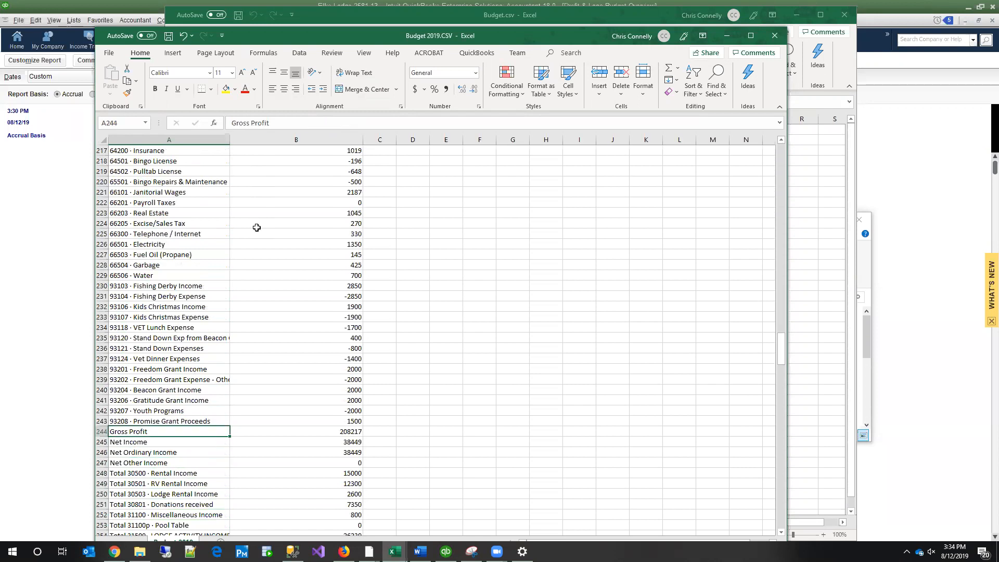
Delete the summary and total rows, from Gross Profit in row 244 through Total YOUTH SCHOLARSHIP AWARDS in row 342.
scroll(257, 227, "down", 1)
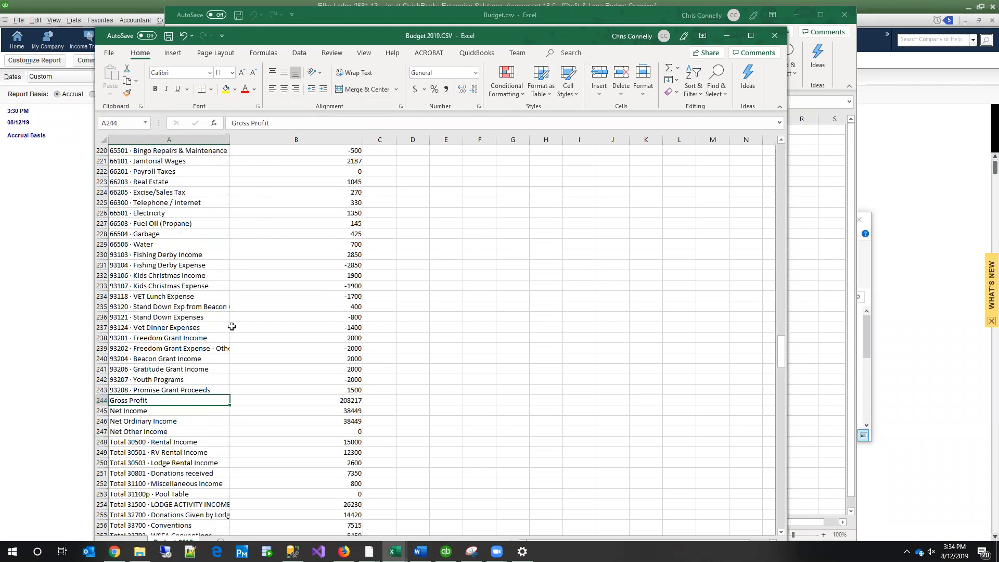
scroll(256, 381, "down", 2)
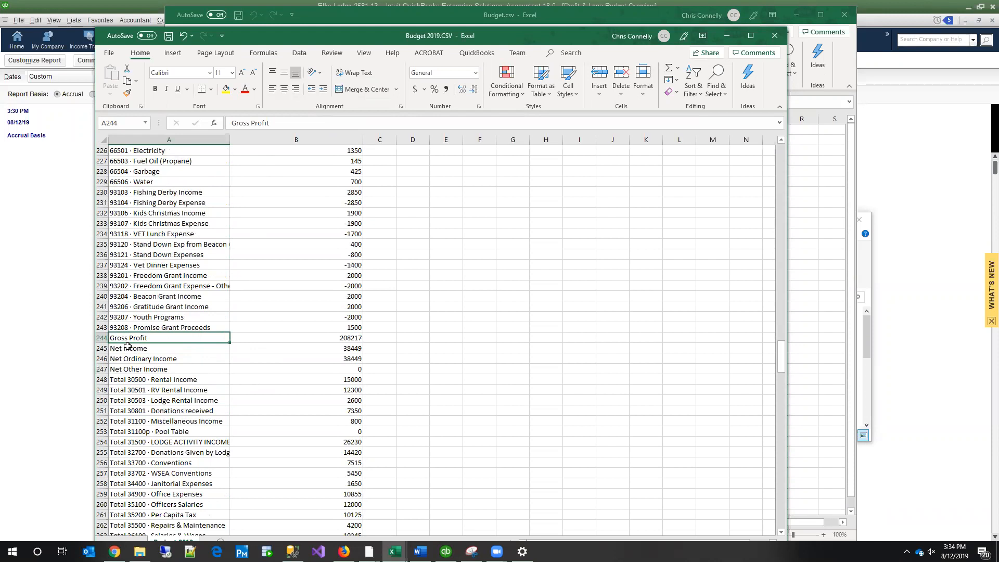
left_click(95, 339)
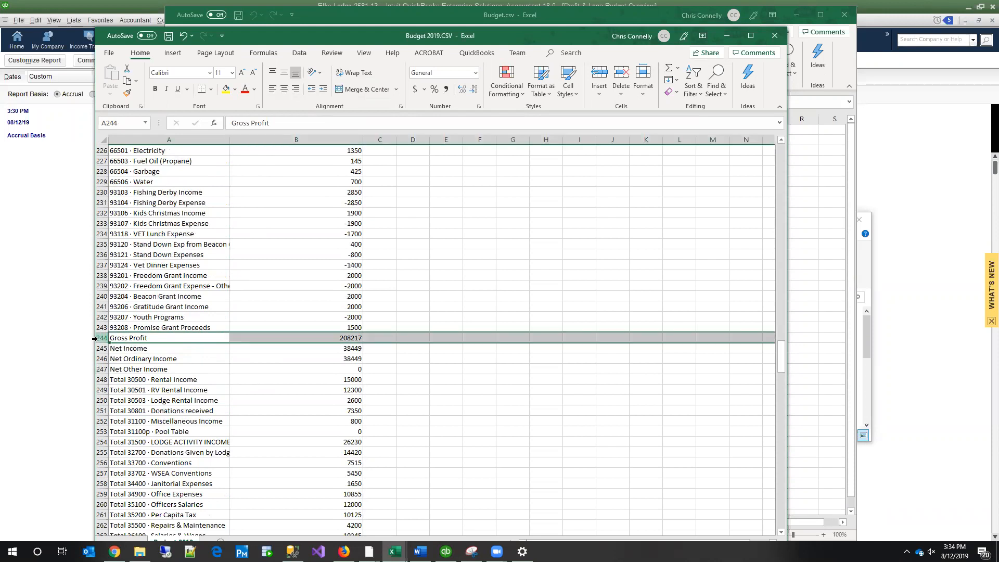
mouse_move(95, 339)
left_mouse_down()
mouse_move(94, 536)
mouse_move(95, 339)
left_mouse_up()
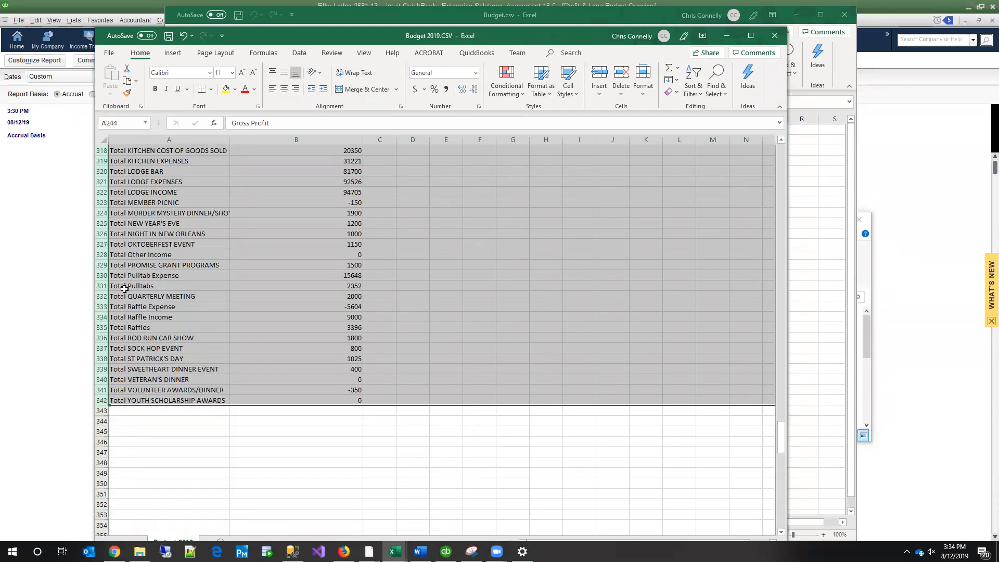
right_click(259, 271)
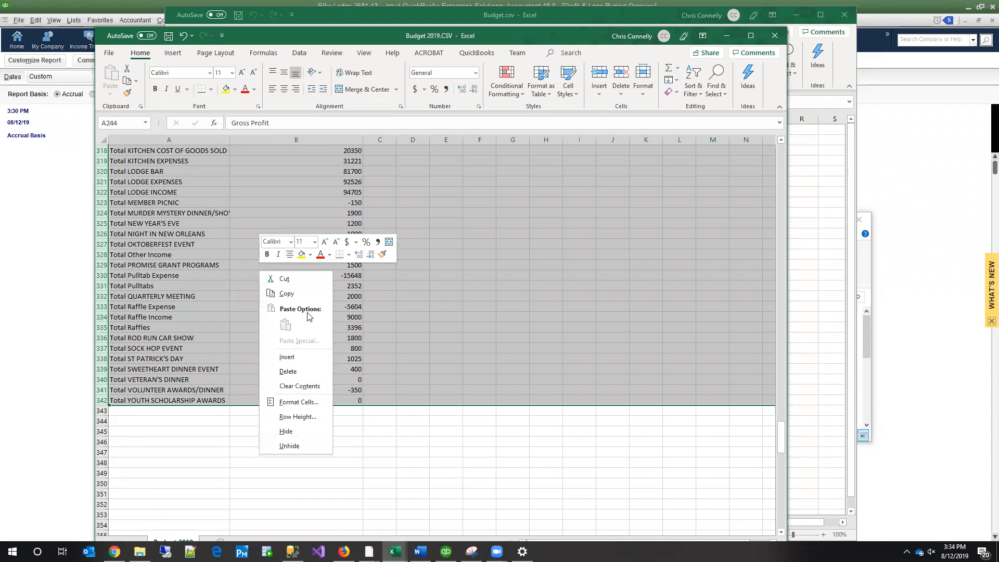
left_click(289, 371)
left_click(199, 371)
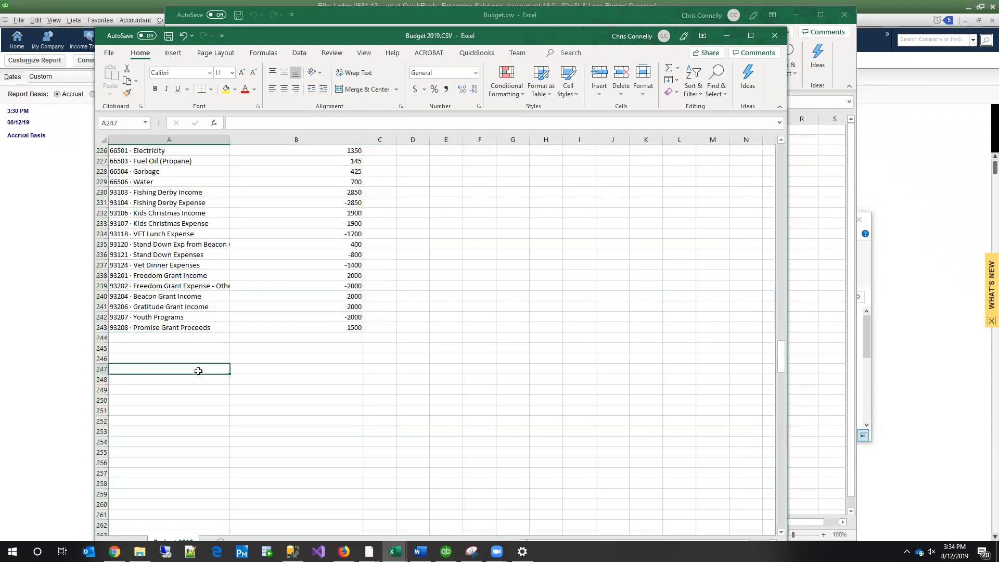
scroll(155, 344, "up", 4)
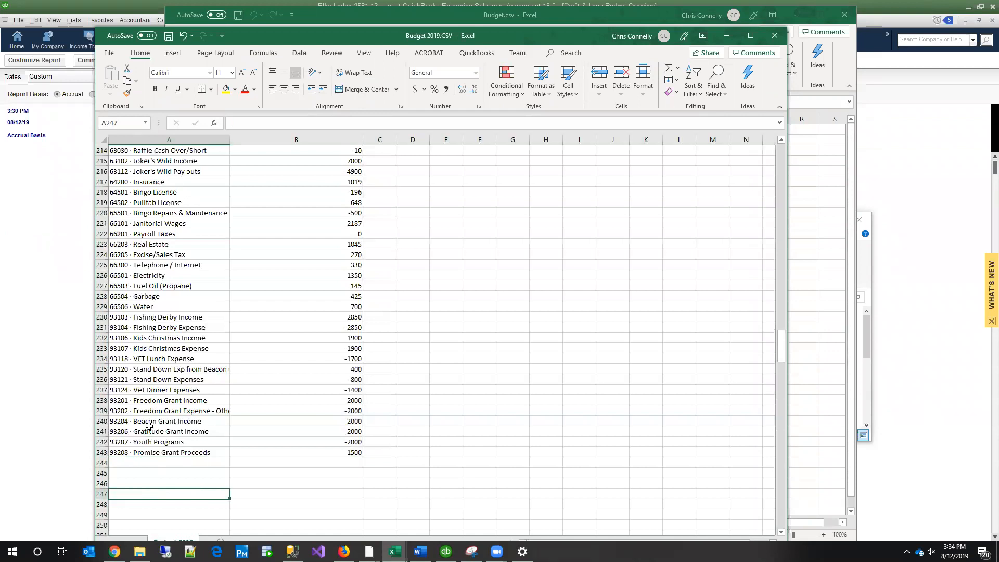
left_click(138, 451)
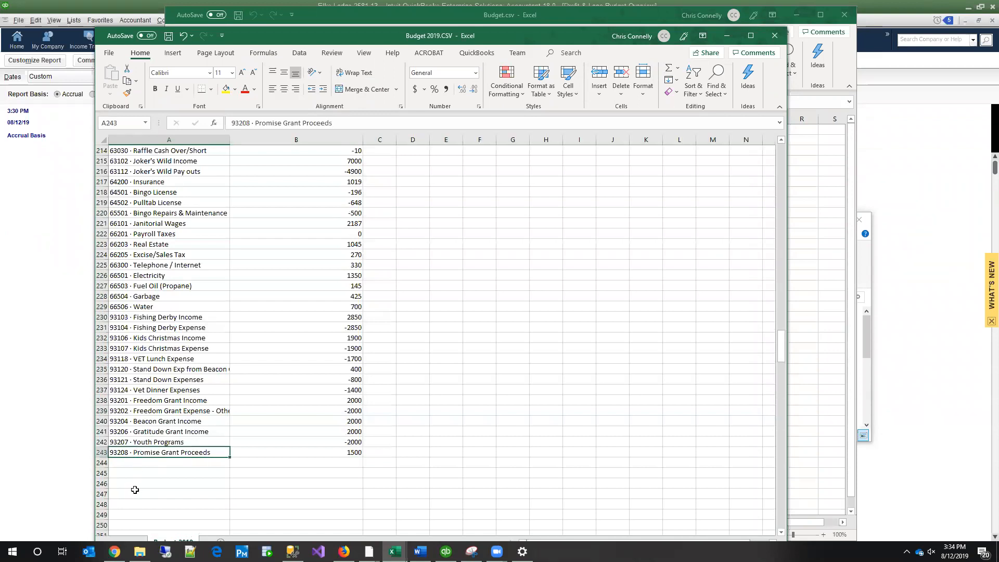
scroll(135, 489, "up", 20)
scroll(339, 255, "up", 20)
scroll(342, 267, "up", 4)
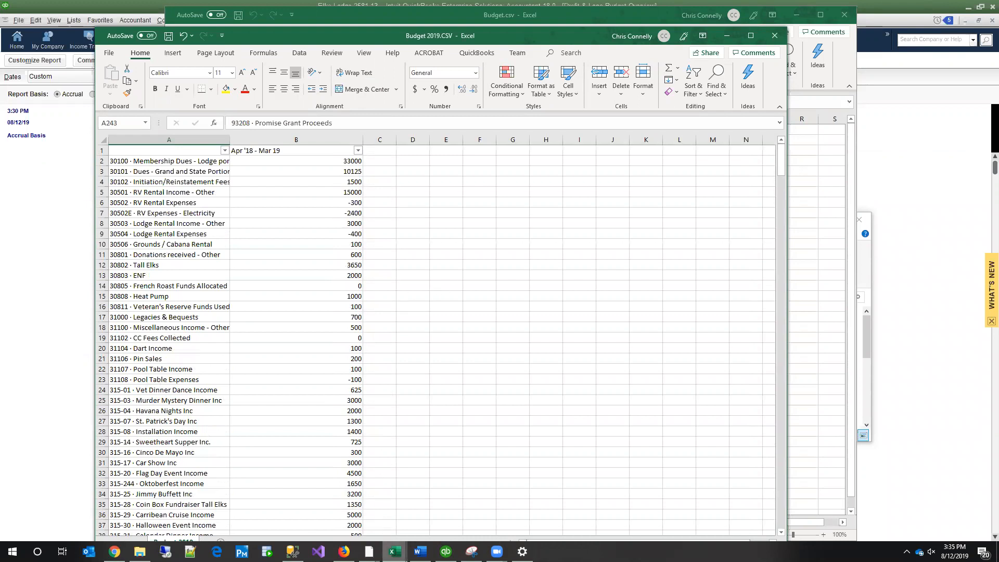
Switch to the Budget.csv workbook and examine its LodgeNumber, LodgeGLAccount, FYE, Version and Annual columns.
mouse_move(394, 552)
left_click(374, 514)
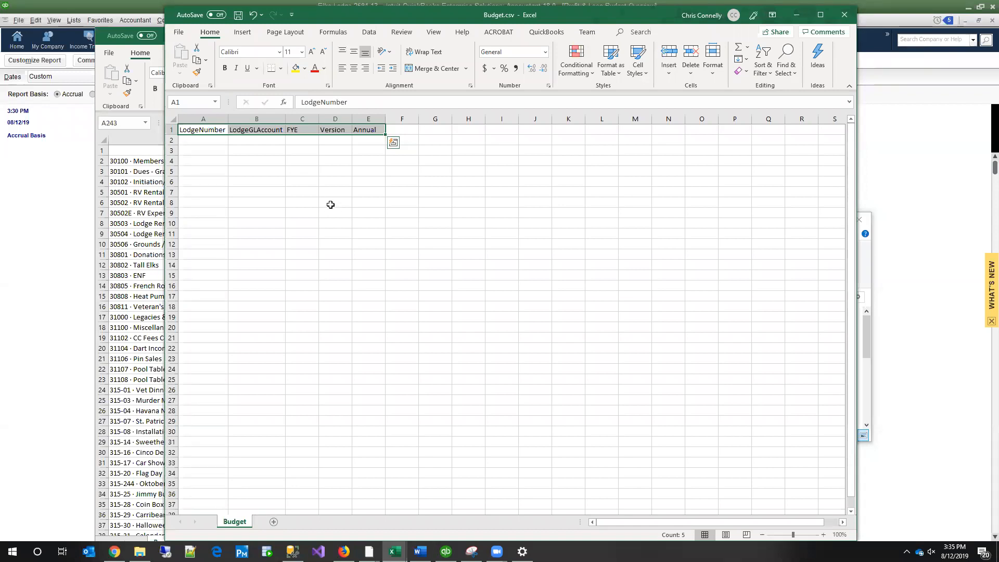
left_click(243, 179)
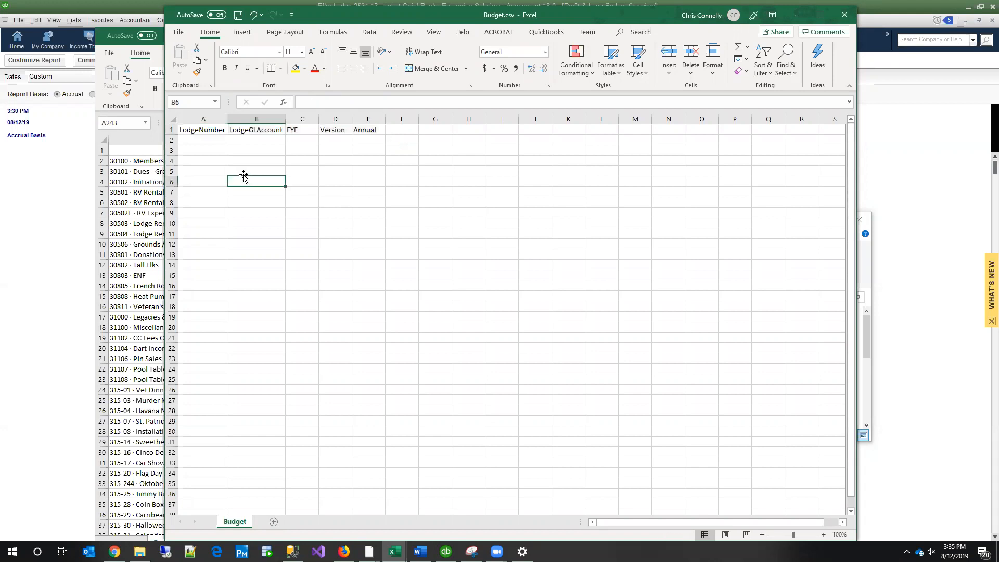
left_click_drag(211, 150, 365, 158)
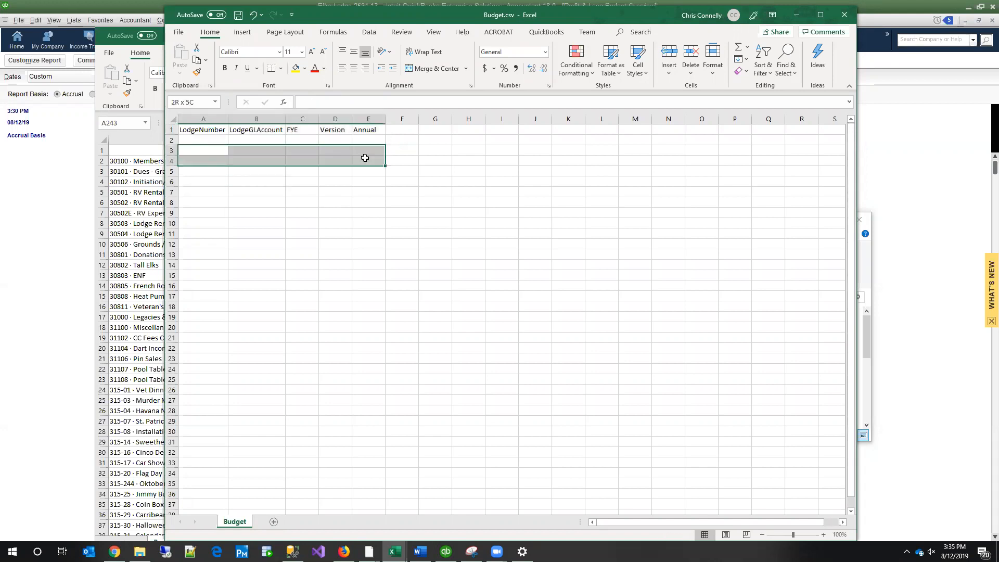
left_click(239, 138)
left_click(290, 149)
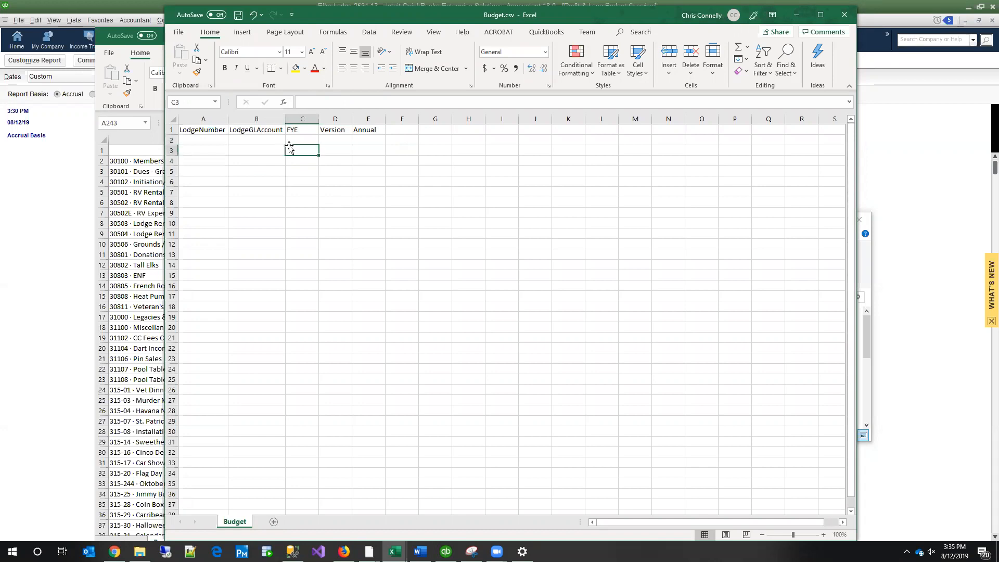
left_click(331, 142)
left_click(363, 143)
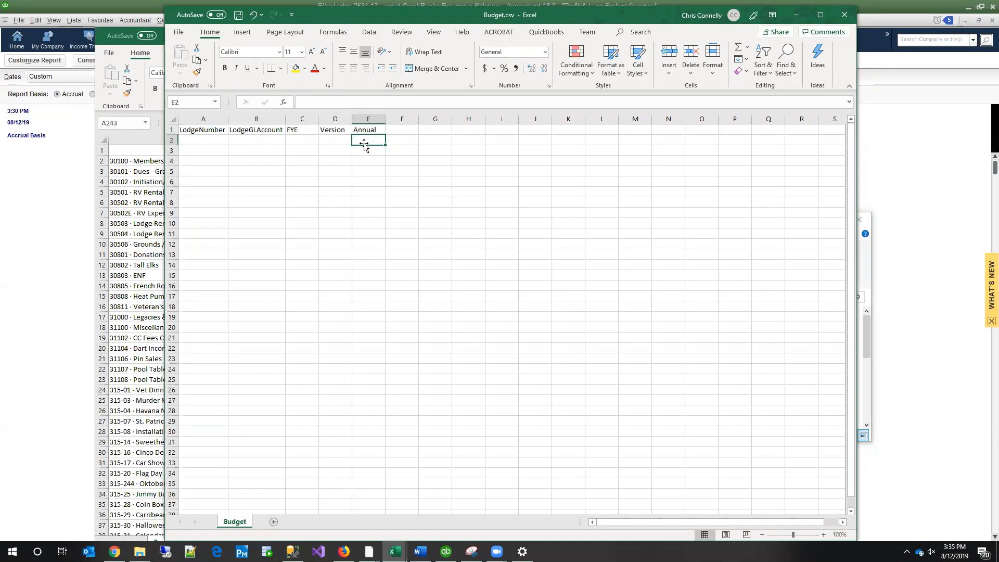
left_click(261, 129)
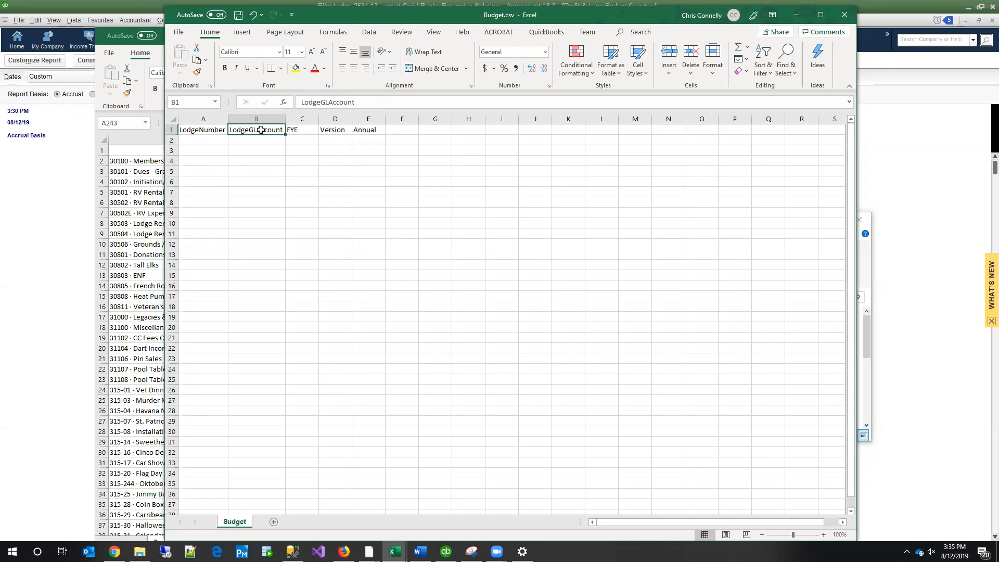
left_click(367, 129)
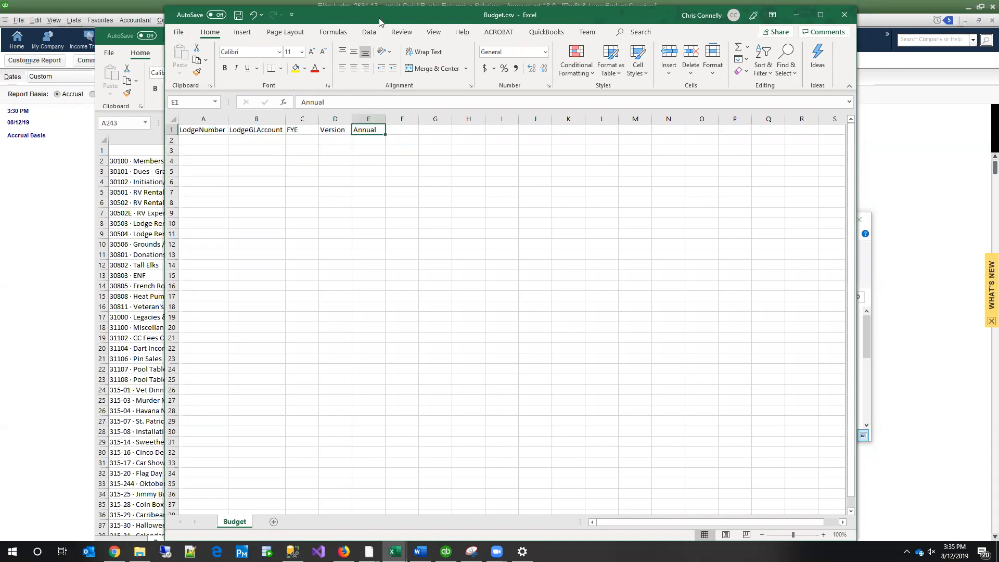
Move the Budget.csv window aside and insert a blank column before the account names in Budget 2019.CSV.
left_click_drag(379, 18, 646, 140)
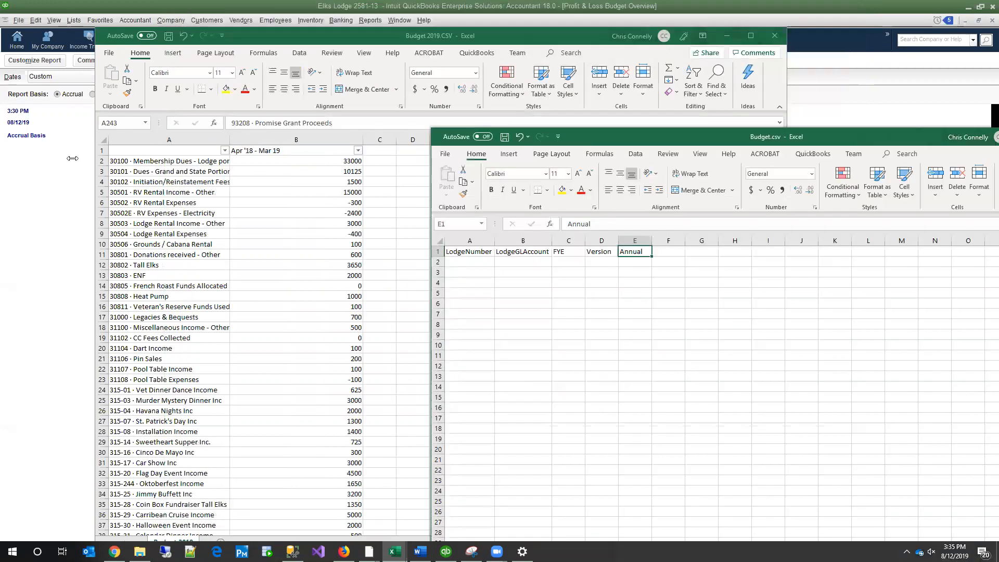
left_click(141, 157)
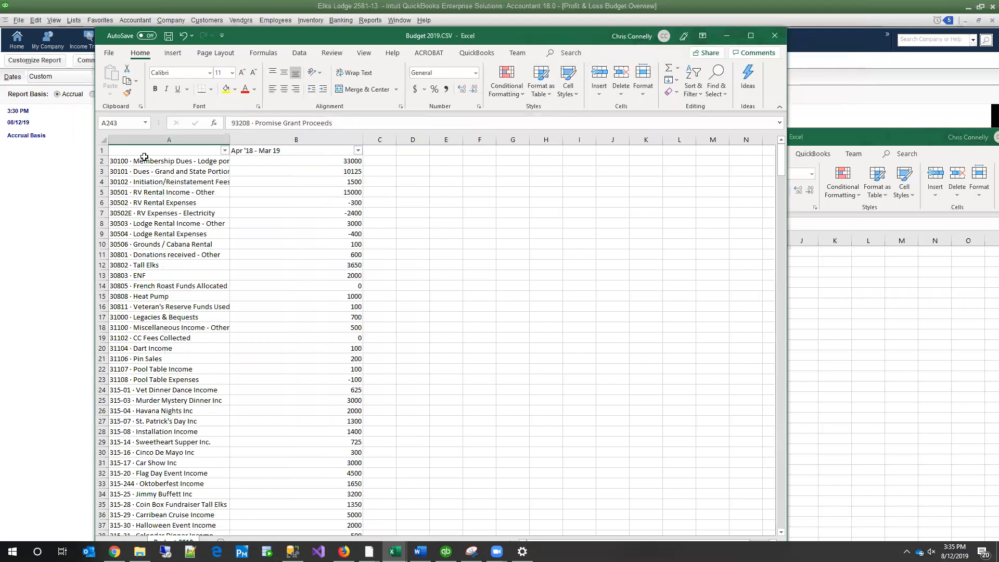
left_click(149, 138)
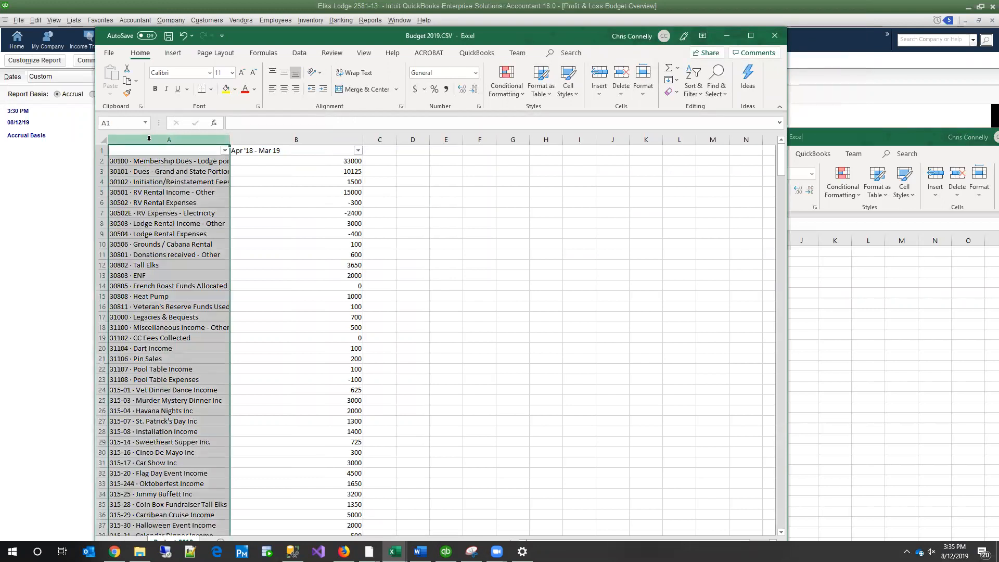
right_click(150, 143)
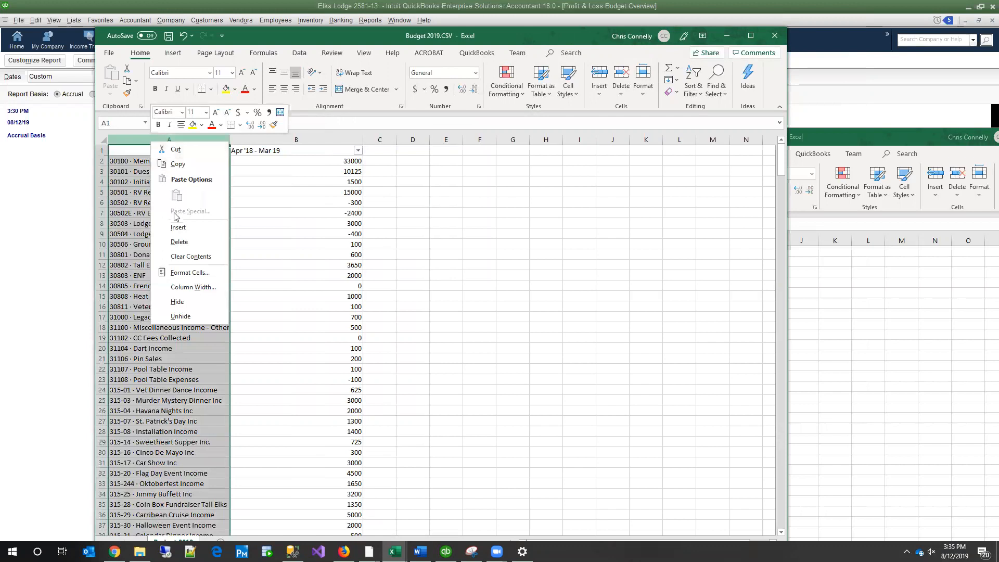
left_click(177, 227)
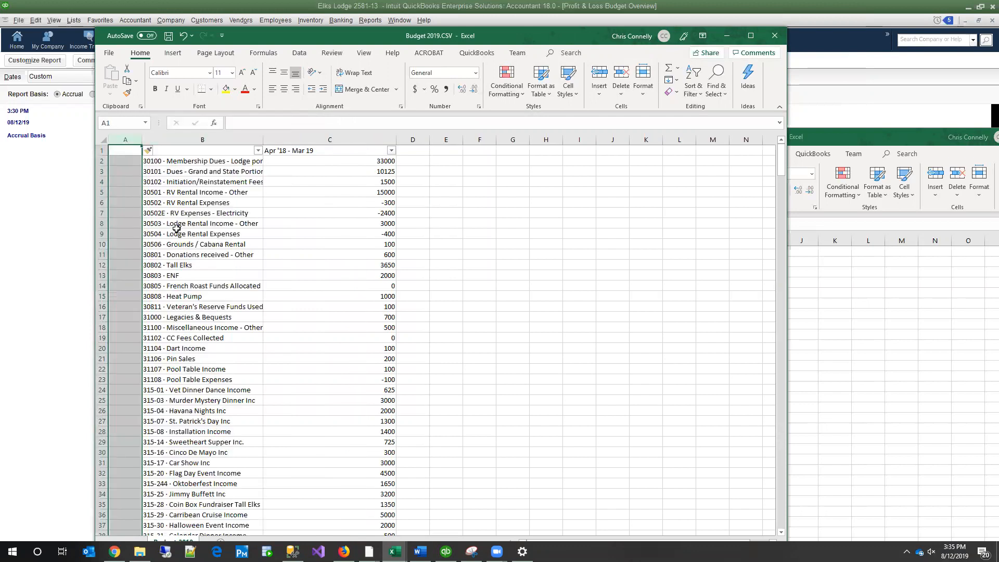
Insert two blank columns between the account names and the Apr '18 - Mar 19 amounts, moving the amounts to column E.
left_click(354, 140)
right_click(354, 138)
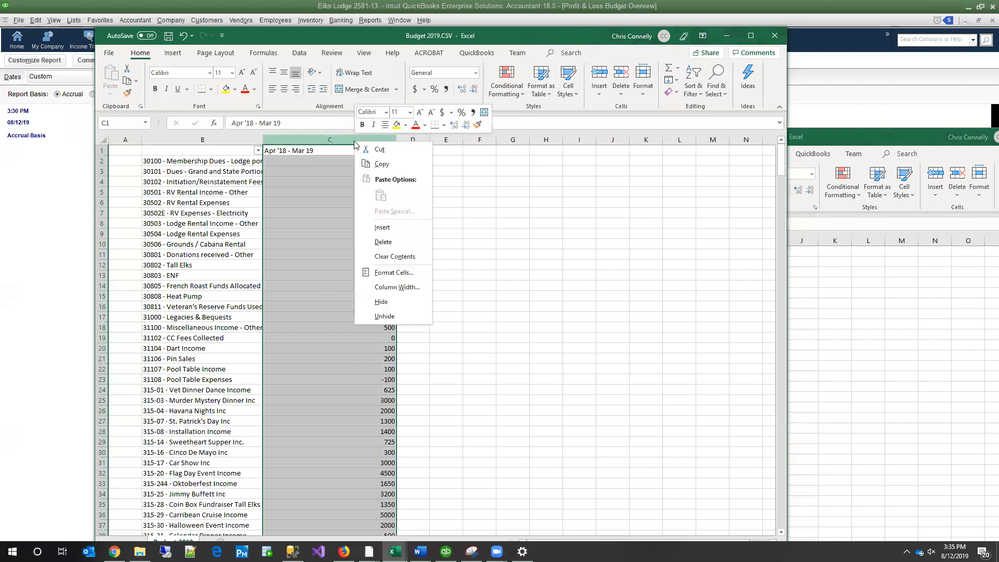
left_click(397, 229)
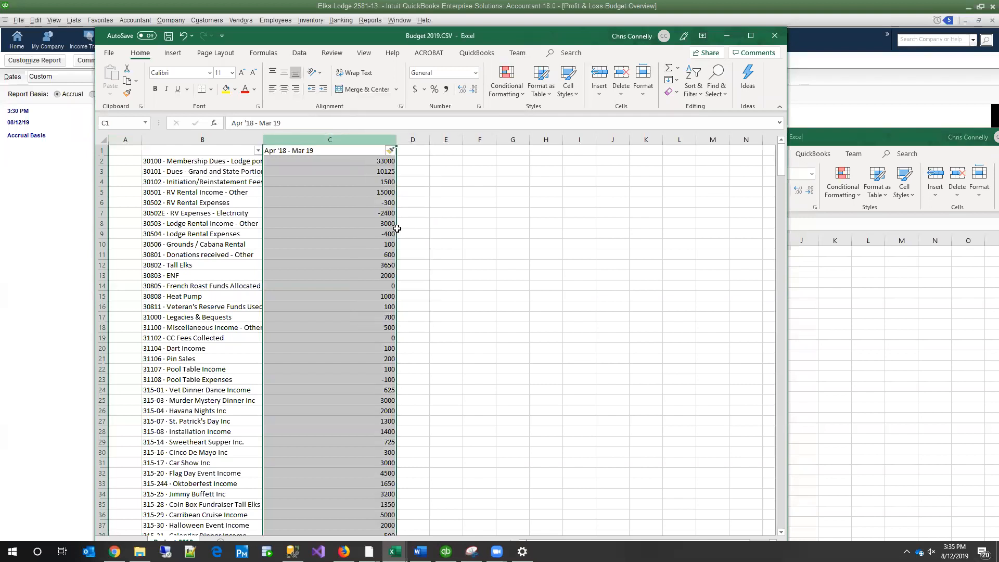
right_click(332, 140)
left_click(362, 225)
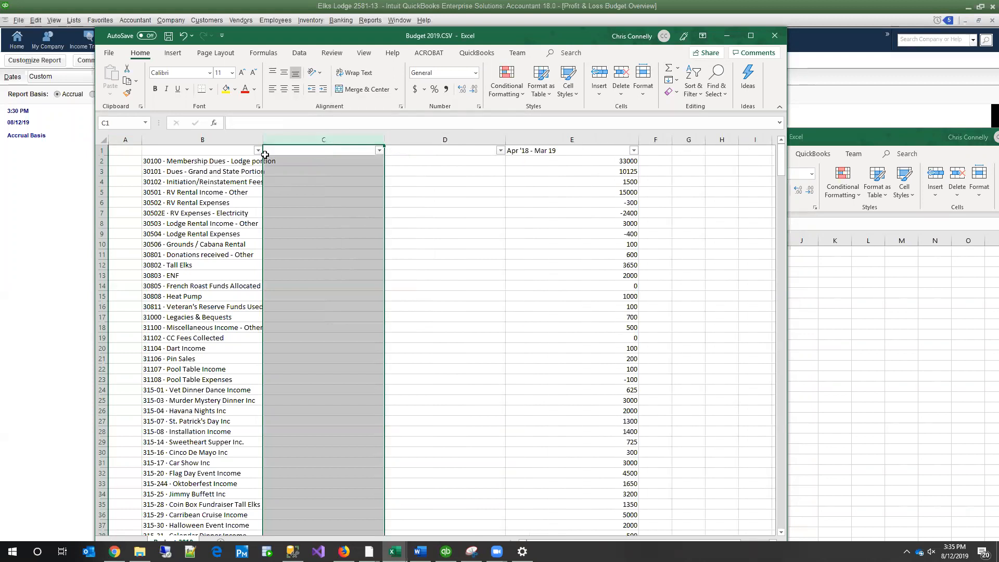
left_click(234, 180)
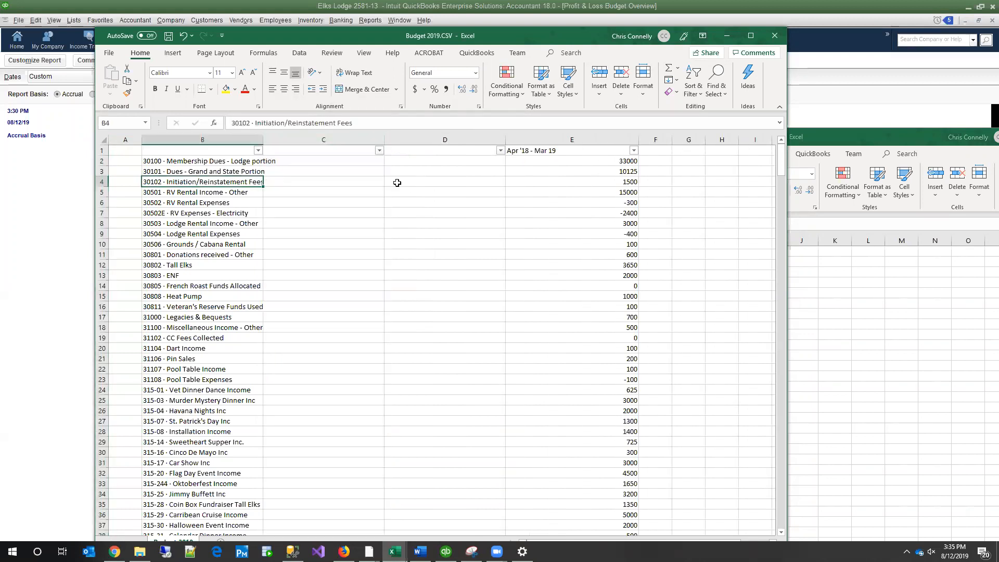
left_click(561, 179)
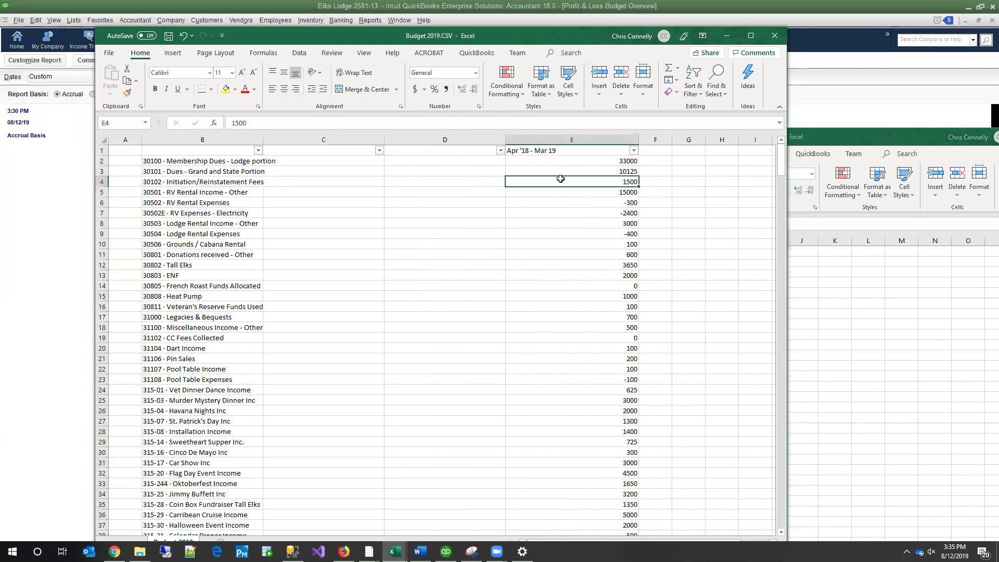
Copy the five headers LodgeNumber through Annual from Budget.csv into row 1 of Budget 2019.CSV and fit column A to its header.
left_click(876, 291)
left_click(472, 252)
left_click_drag(525, 253, 644, 251)
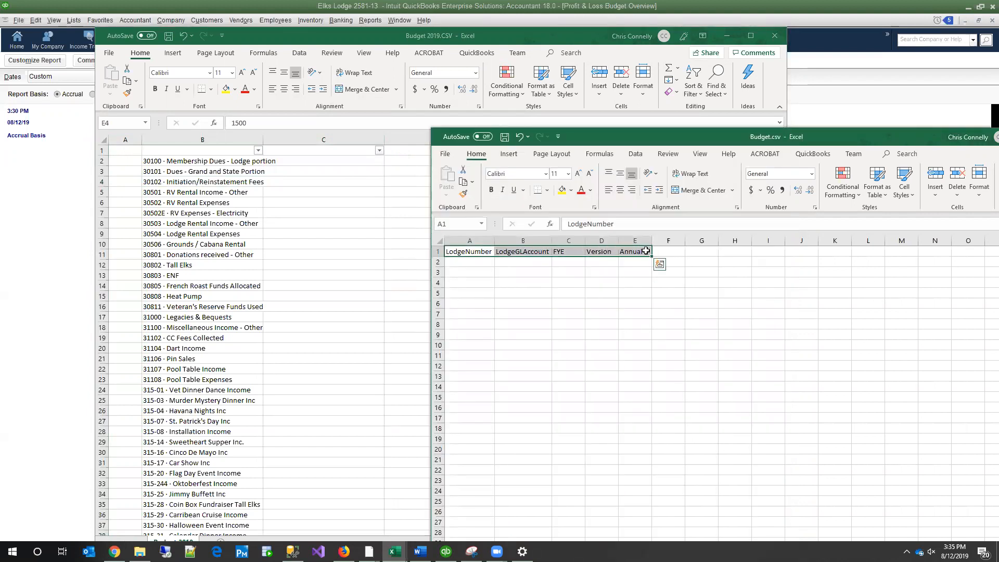
right_click(643, 250)
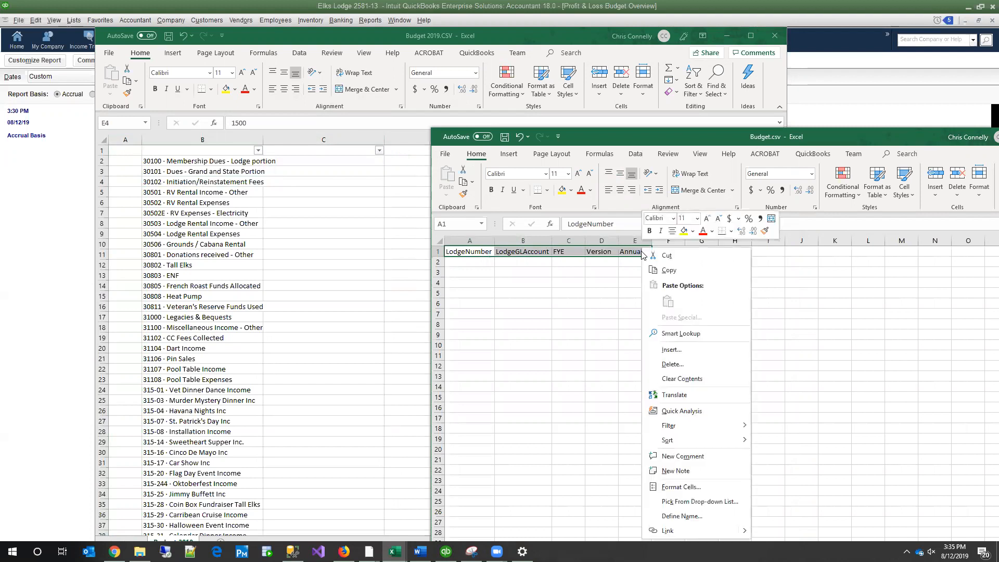
left_click(676, 276)
left_click(119, 149)
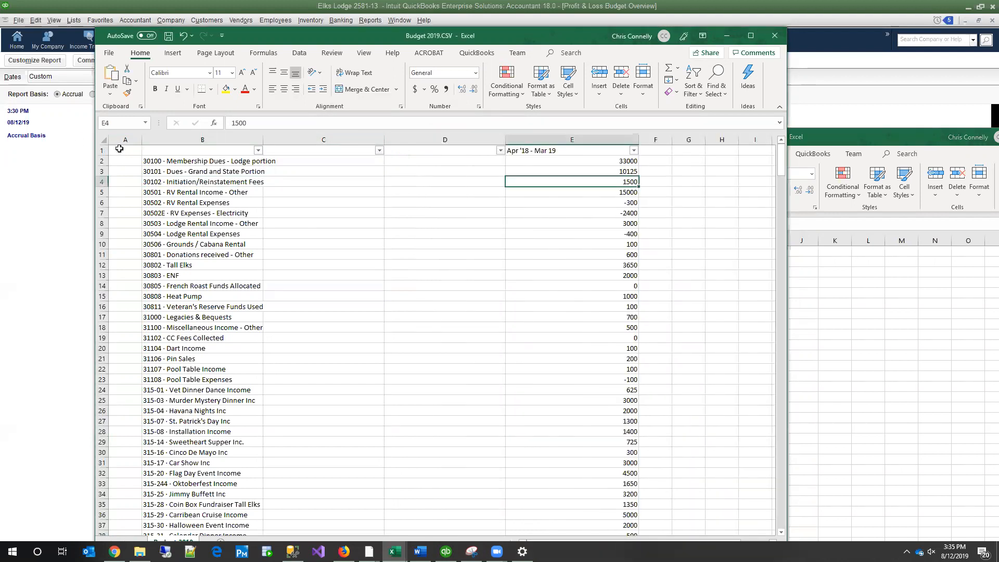
right_click(119, 148)
left_click(155, 196)
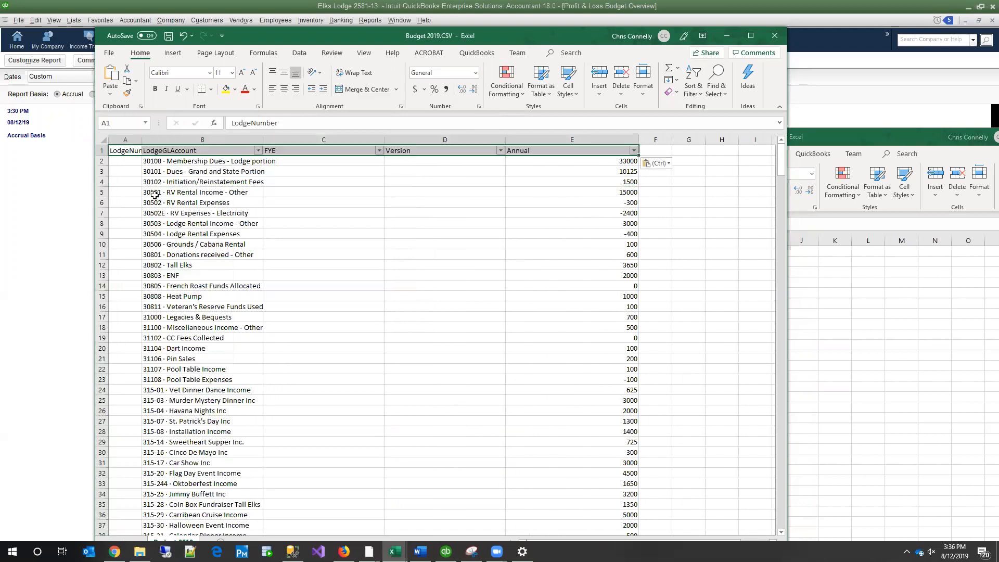
double_click(142, 139)
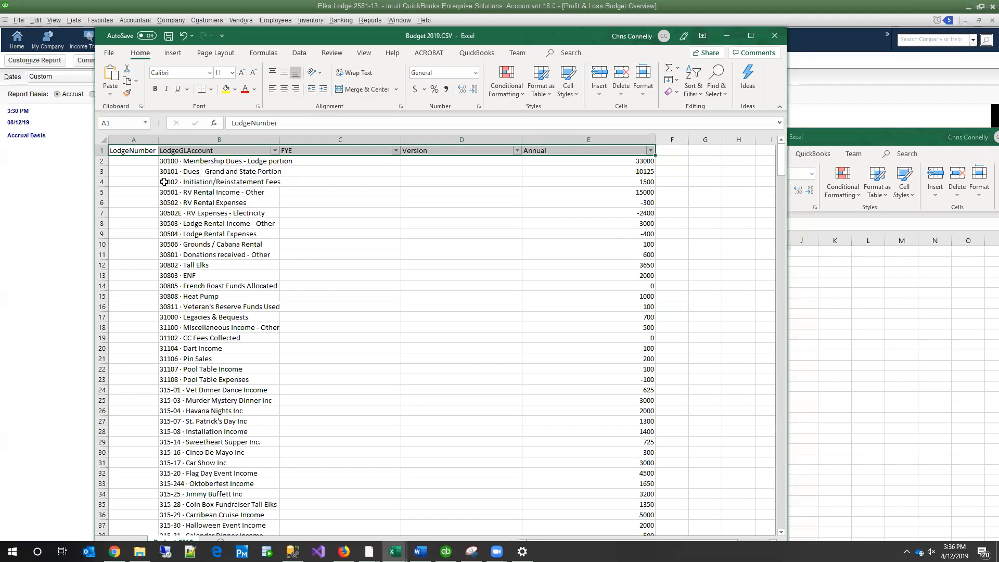
Enter 2581 as the LodgeNumber in cell A2.
left_click(132, 161)
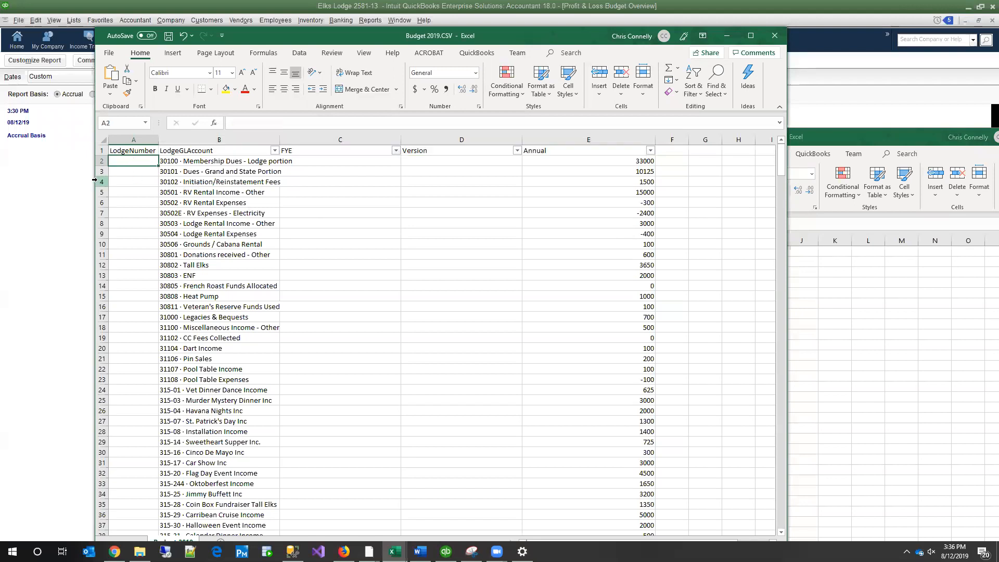
type("2581")
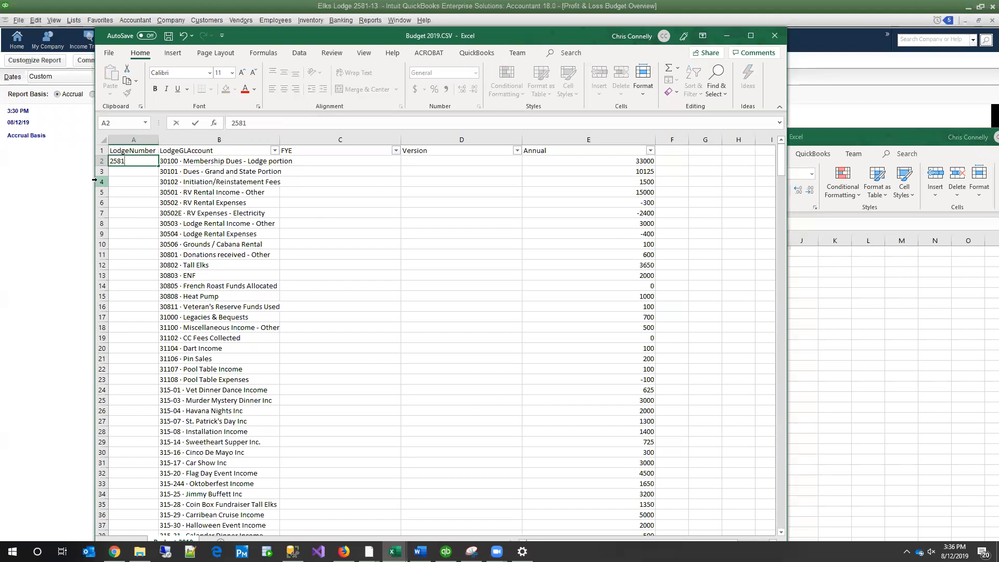
key("Return")
Copy the lodge number from A2 down column A through the last account in row 243.
key("Up")
key("ctrl+c")
key("Down")
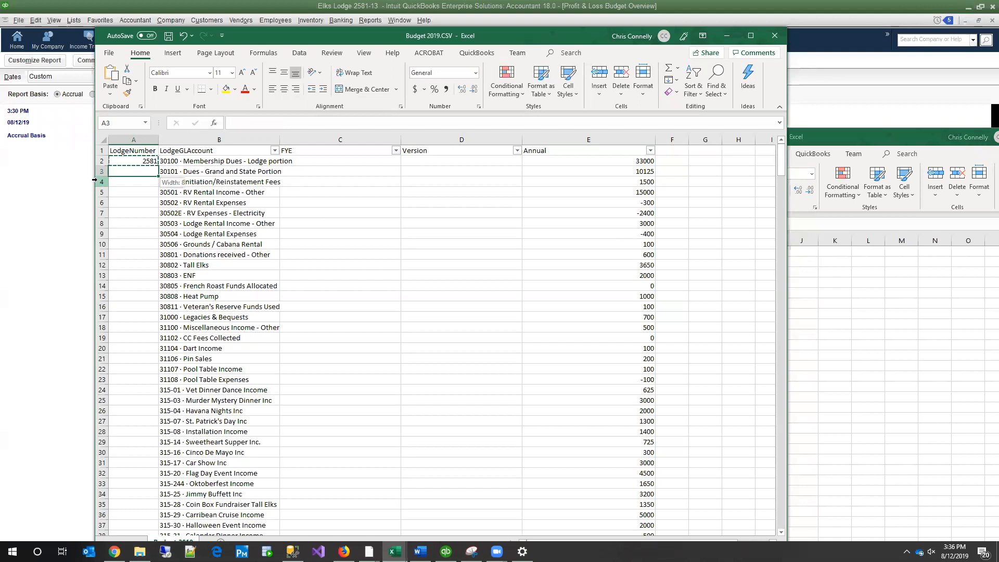
key("shift+Page_Down")
key("shift+Page_Down")
key("shift+Page_Down")
key("shift+Page_Down")
key("shift+Page_Down")
key("shift+Page_Down")
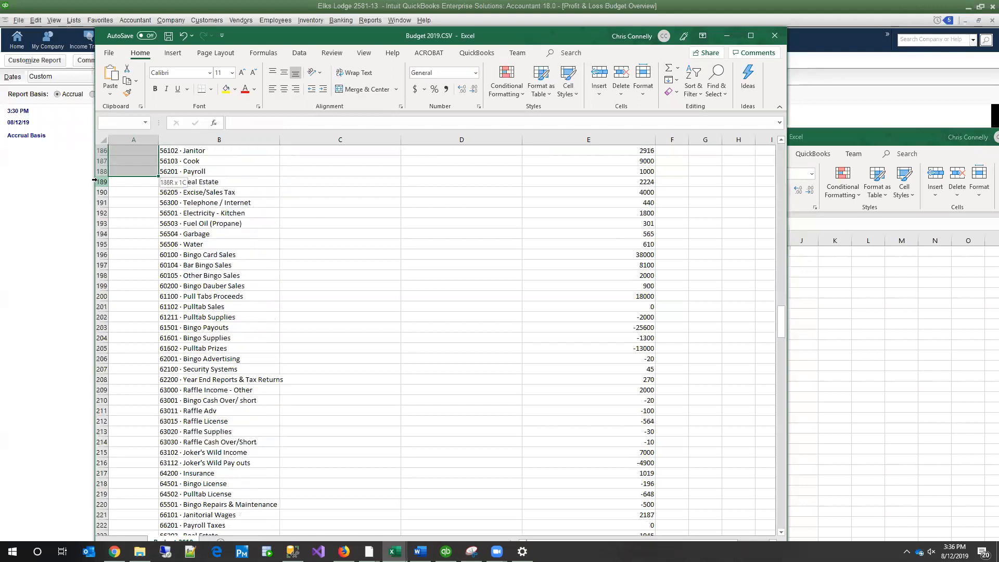
key("shift+Down")
key("shift+Down")
key("shift+Down")
key("shift+Down")
key("shift+Down")
key("shift+Down")
key("shift+Down")
key("shift+Down")
key("shift+Down")
key("shift+Down")
key("shift+Down")
key("shift+Down")
key("shift+Down")
key("shift+Down")
key("shift+Down")
key("shift+Down")
key("shift+Down")
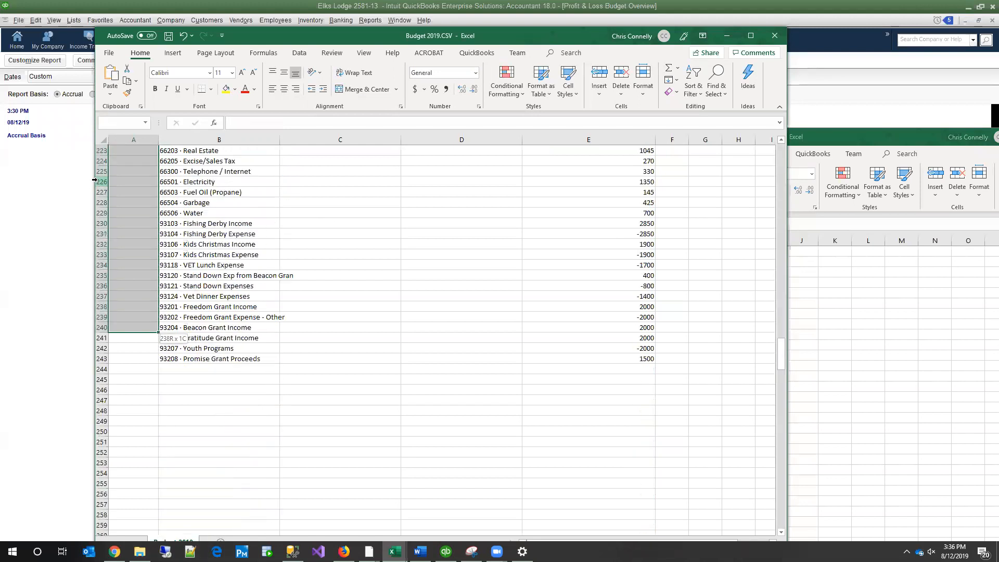
right_click(158, 185)
left_click(187, 235)
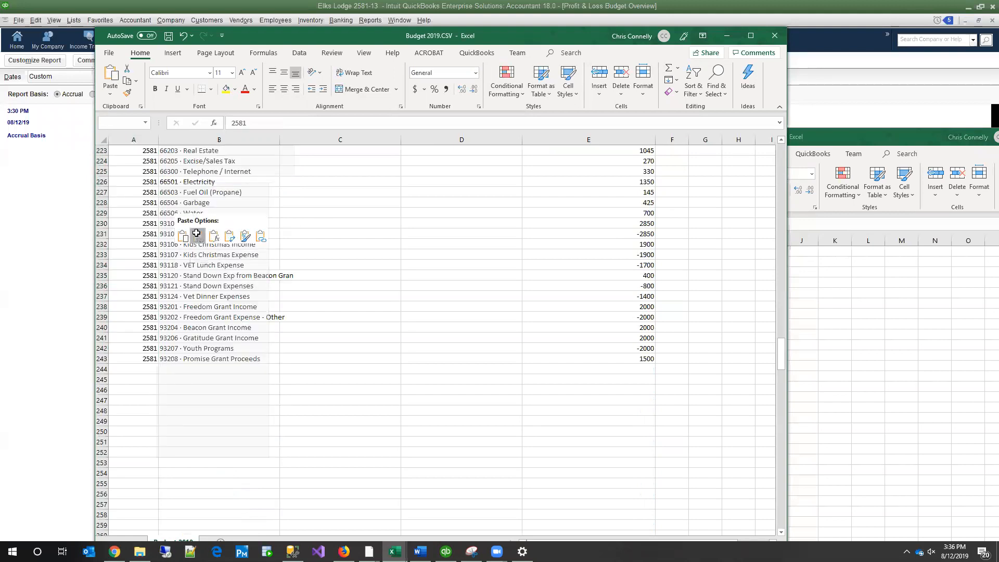
left_click(191, 235)
Enter 2019 as the FYE in C2 and Budget as the Version in D2.
left_click(336, 161)
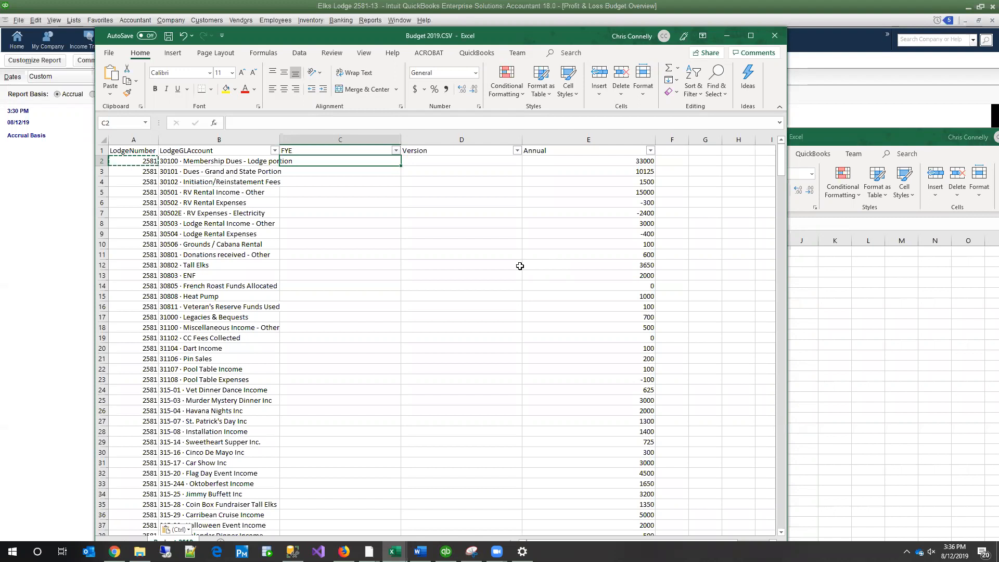
type("2019")
key("ctrl+Return")
key("Tab")
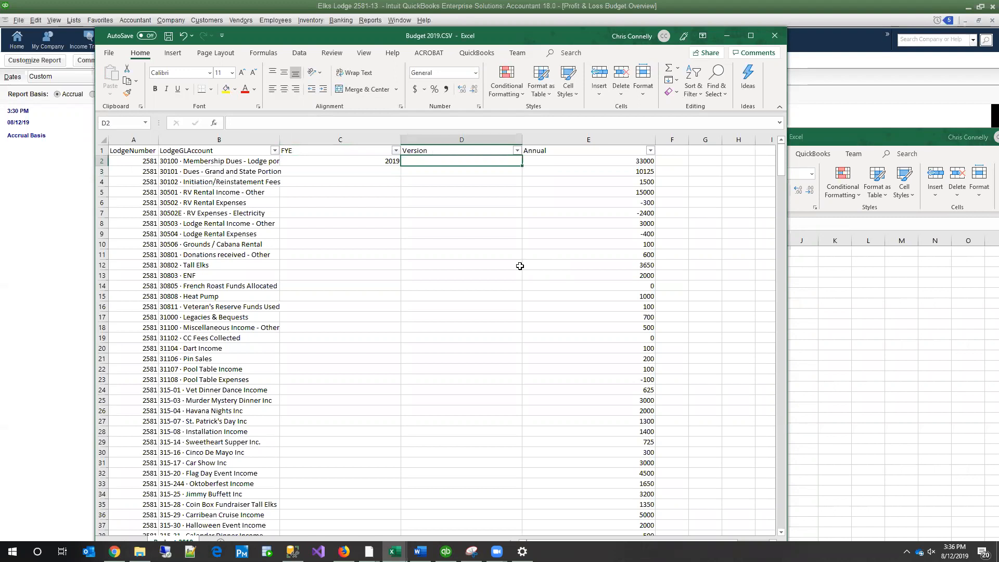
type("Budget")
key("Return")
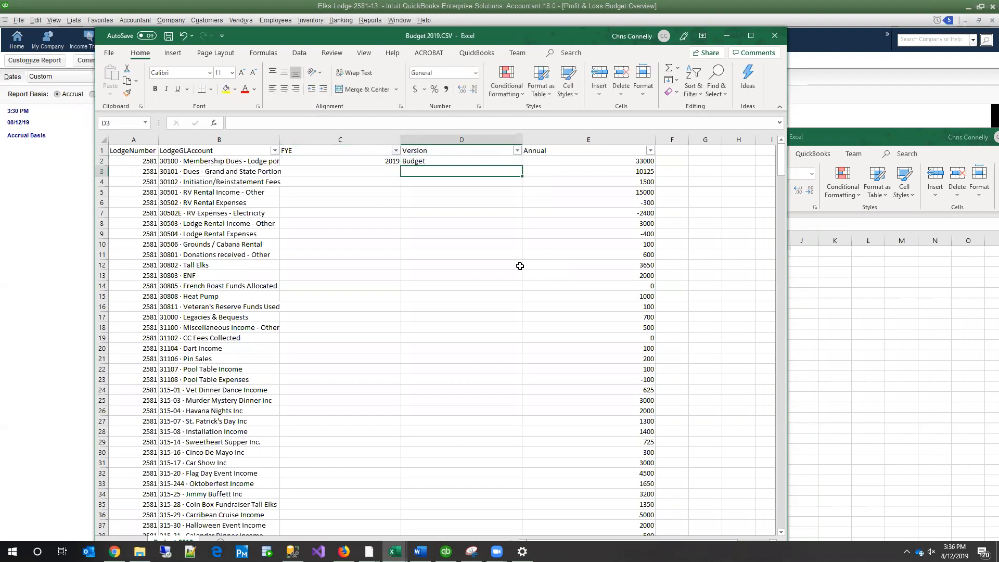
Copy the FYE and Version values from C2:D2 down to every account row through row 243.
key("Up")
key("Left")
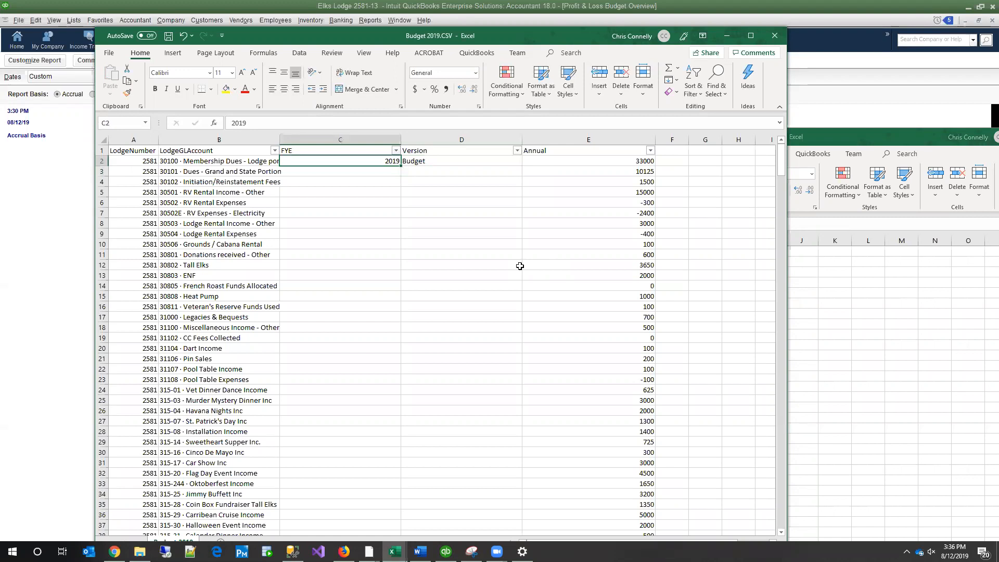
key("shift+Right")
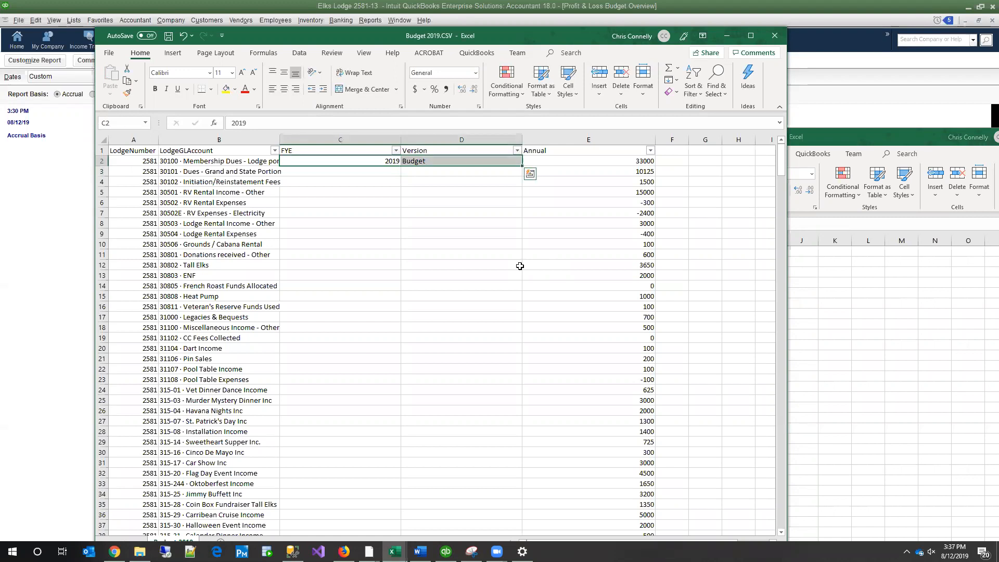
right_click(479, 157)
left_click(506, 181)
left_click(341, 172)
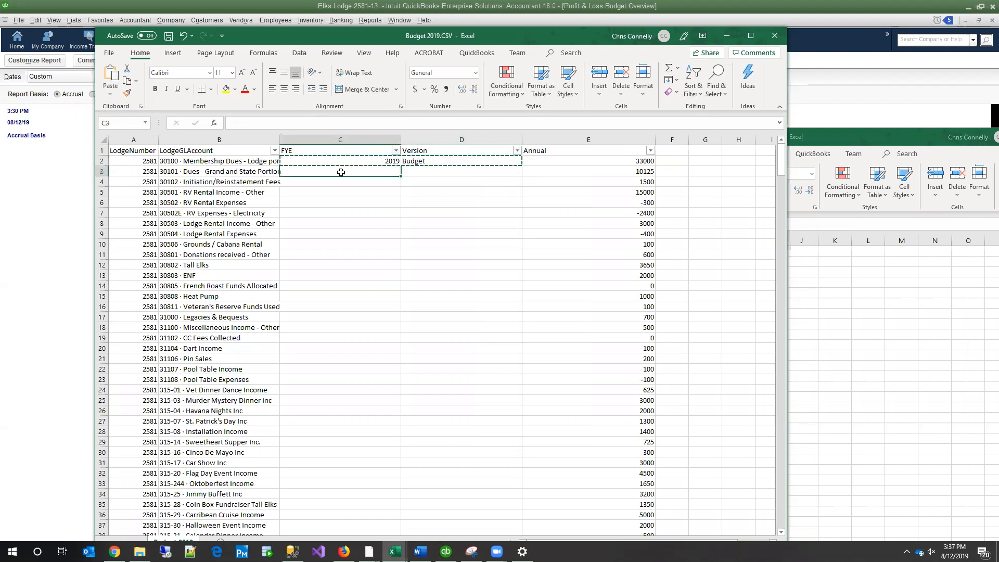
scroll(341, 172, "down", 20)
left_click_drag(341, 172, 341, 173)
key("shift+Down")
key("shift+Down")
key("shift+Down")
key("shift+Down")
key("shift+Down")
key("shift+Down")
key("shift+Down")
key("shift+Down")
key("shift+Down")
key("shift+Down")
key("shift+Down")
key("shift+Down")
key("shift+Down")
key("shift+Down")
key("shift+Down")
key("shift+Down")
key("shift+Down")
key("shift+Down")
key("shift+Down")
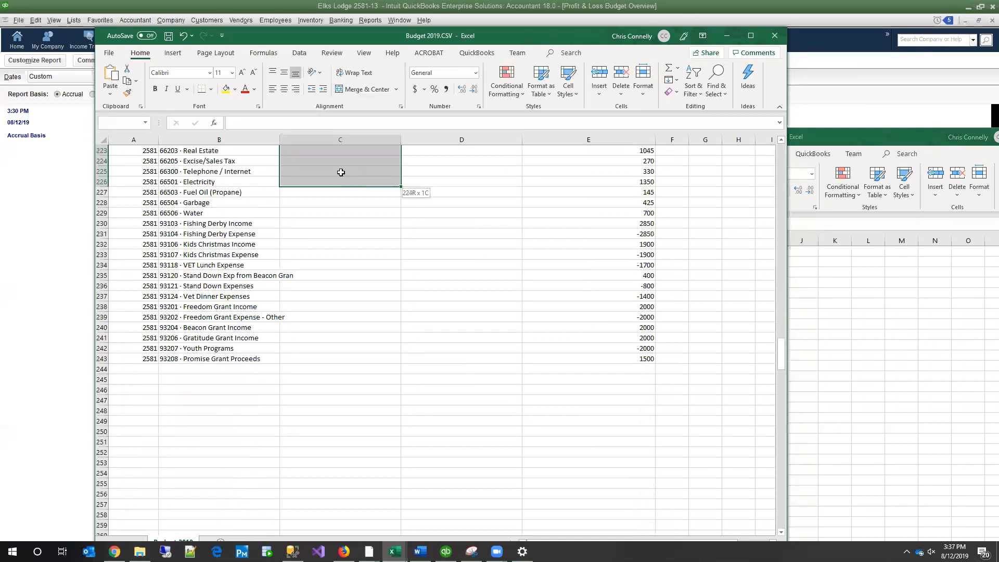
key("shift+Up")
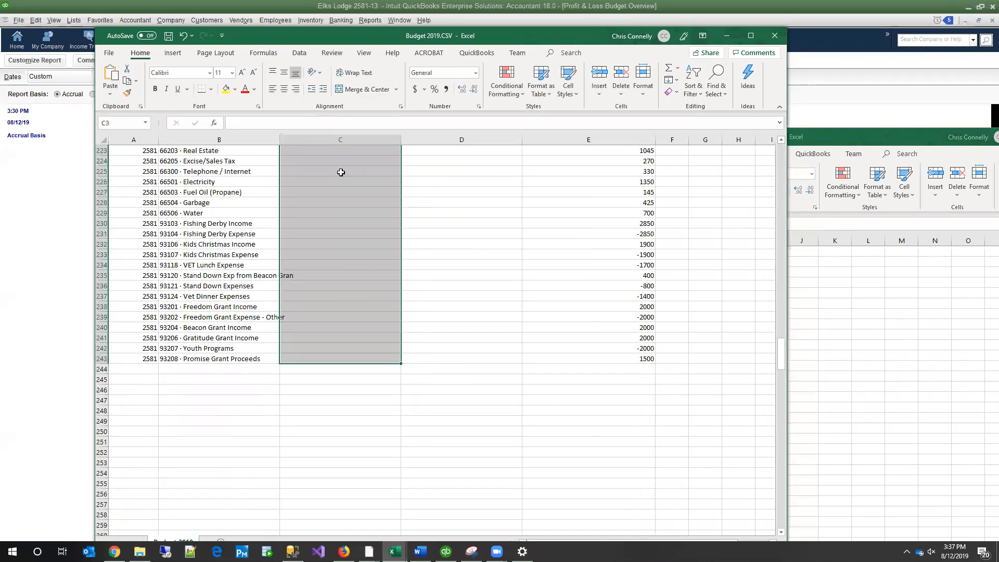
right_click(341, 173)
left_click(389, 229)
left_click(389, 229)
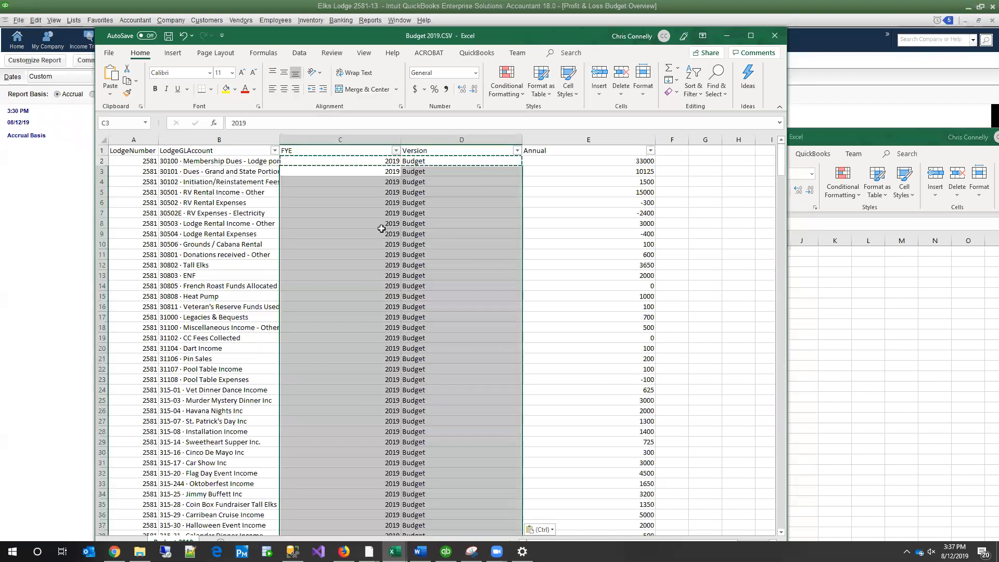
Save Budget 2019.CSV, minimize the workbook and switch to the Gmail inbox in Chrome.
left_click(134, 161)
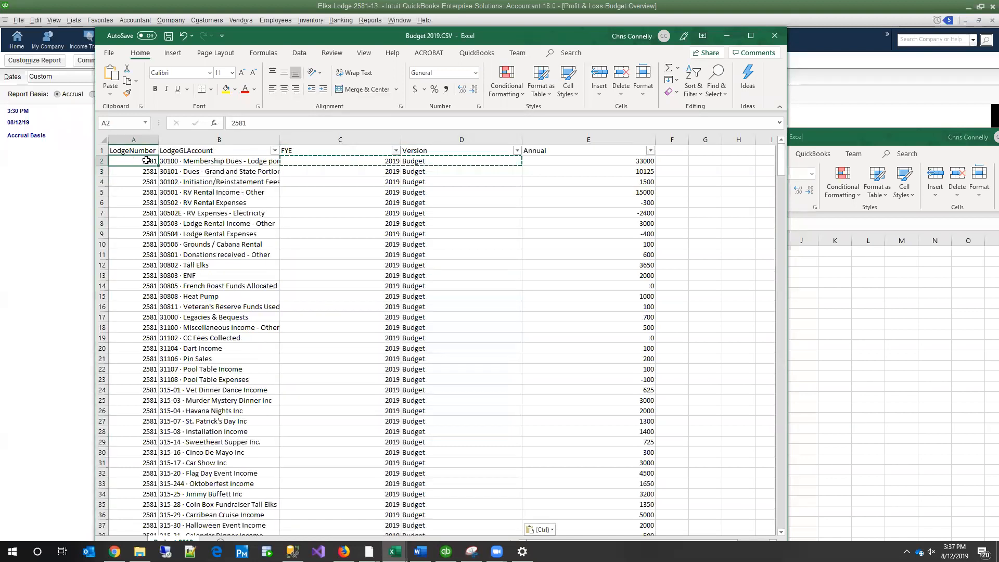
left_click(615, 169)
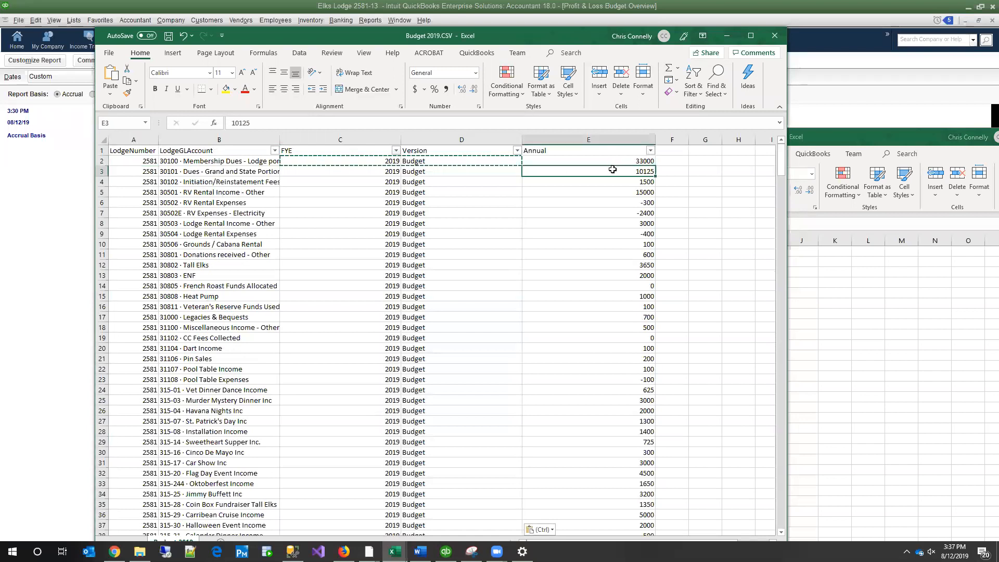
left_click(168, 36)
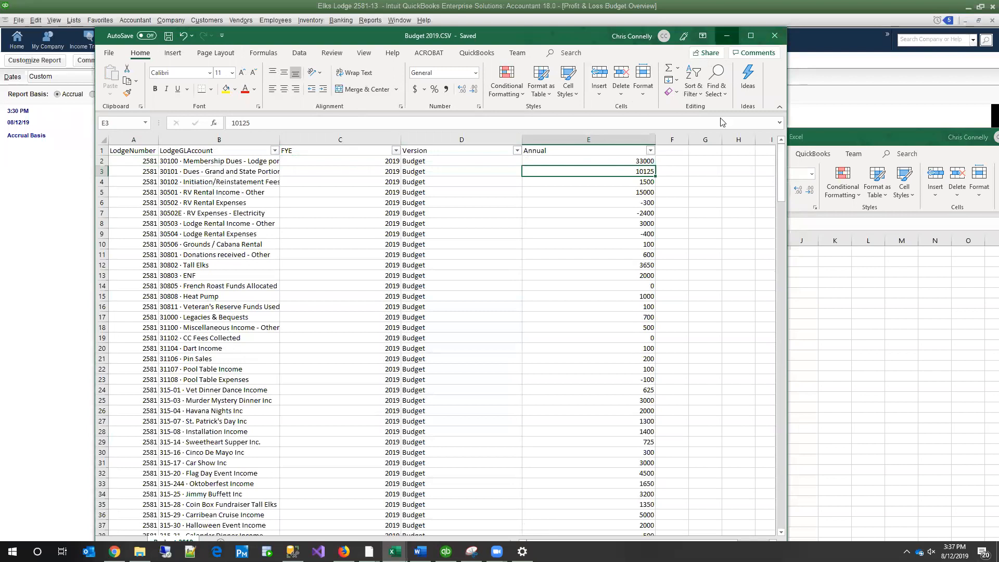
left_click(728, 36)
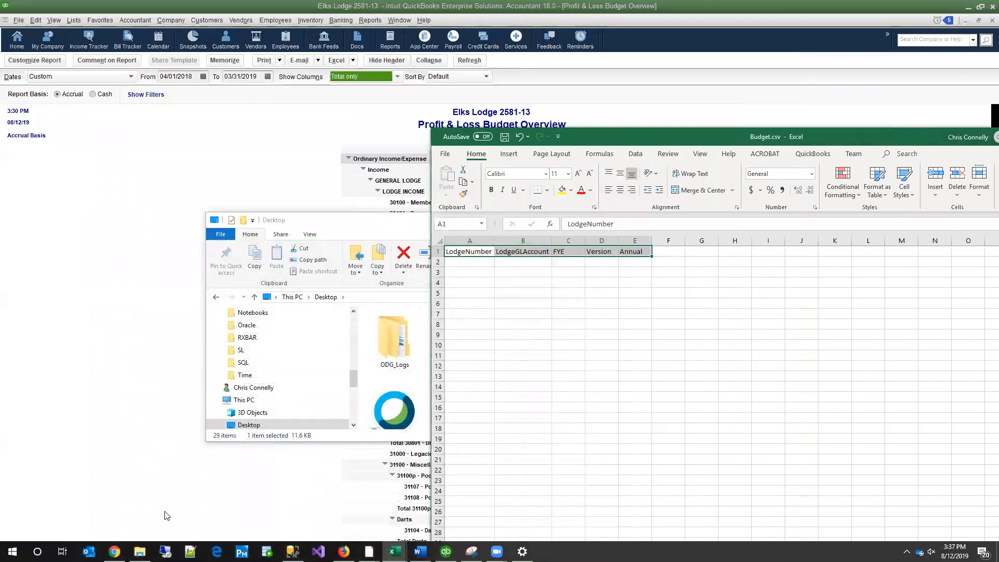
left_click(115, 552)
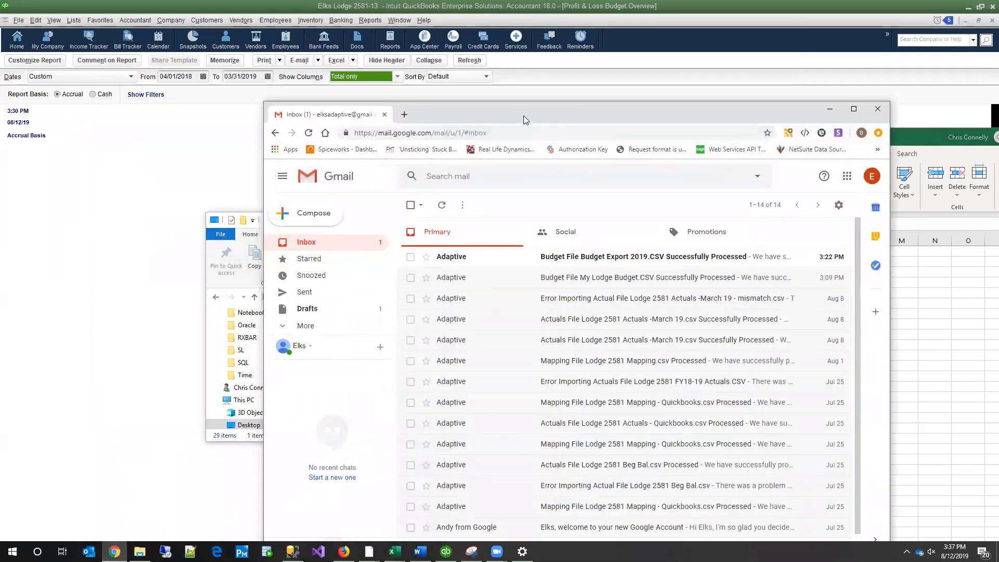
Start a new email addressed to the saved Adaptive submission contact with the subject "My Budget Lodge 2581 FY 19".
left_click_drag(523, 116, 493, 65)
left_click(287, 165)
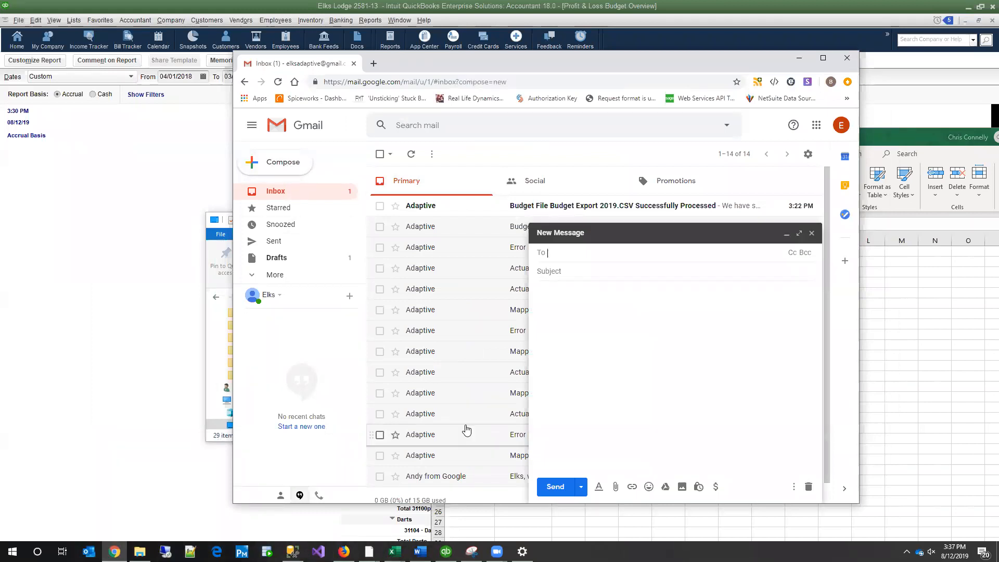
type("Adap")
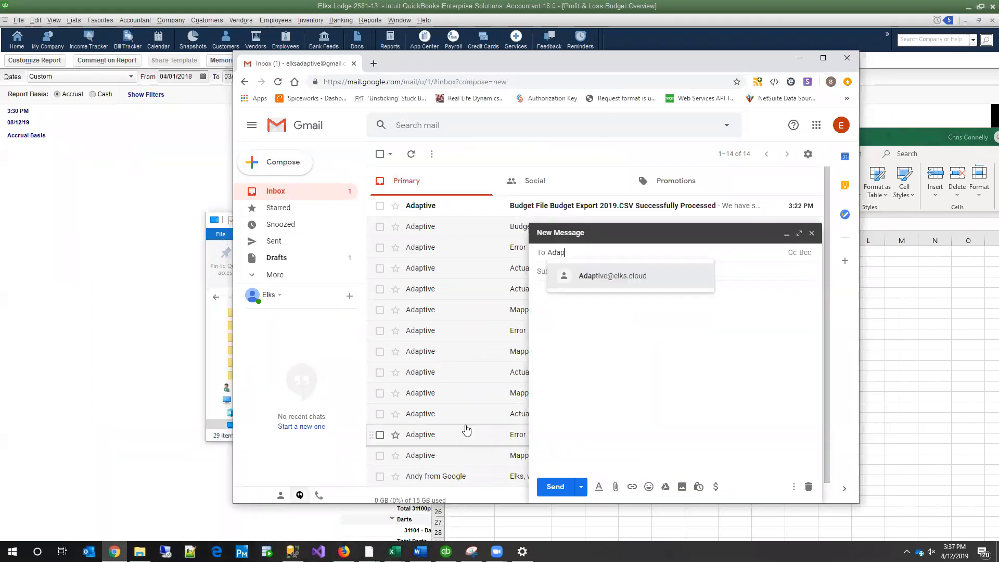
key("Return")
key("Tab")
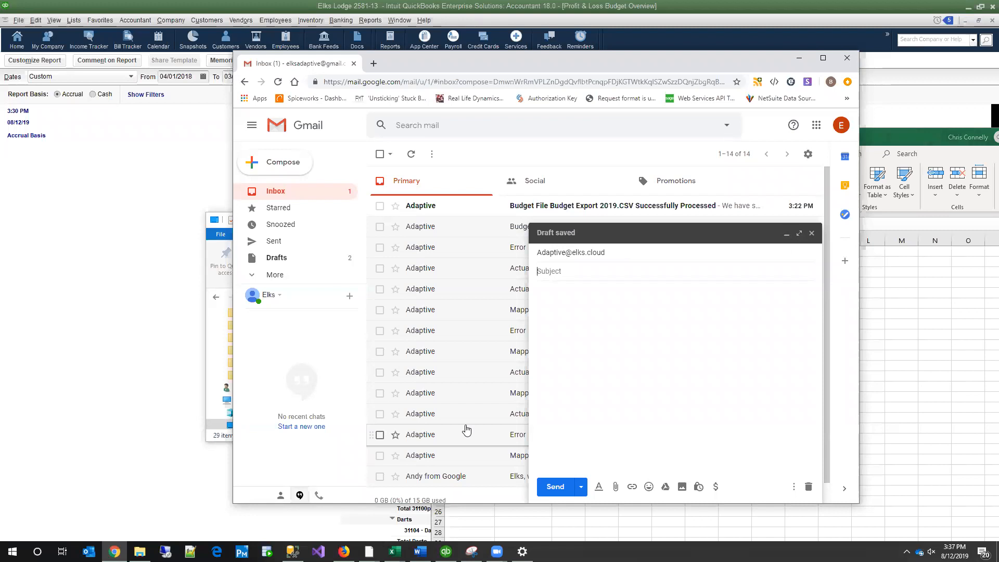
type("My Budget Lodge 2581 FY 19")
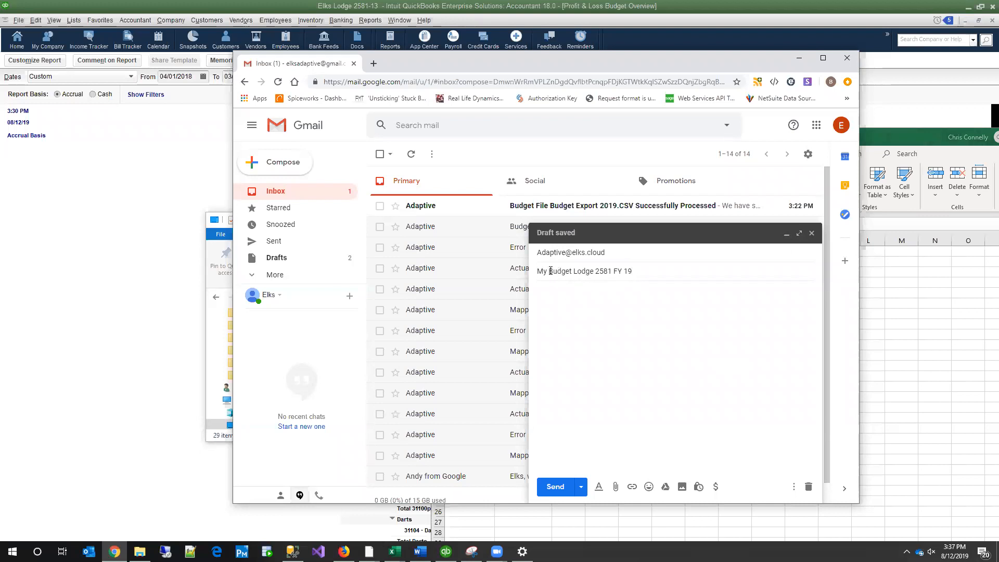
double_click(553, 271)
Attach Budget 2019.CSV from the Desktop to the message and send it.
left_click(615, 485)
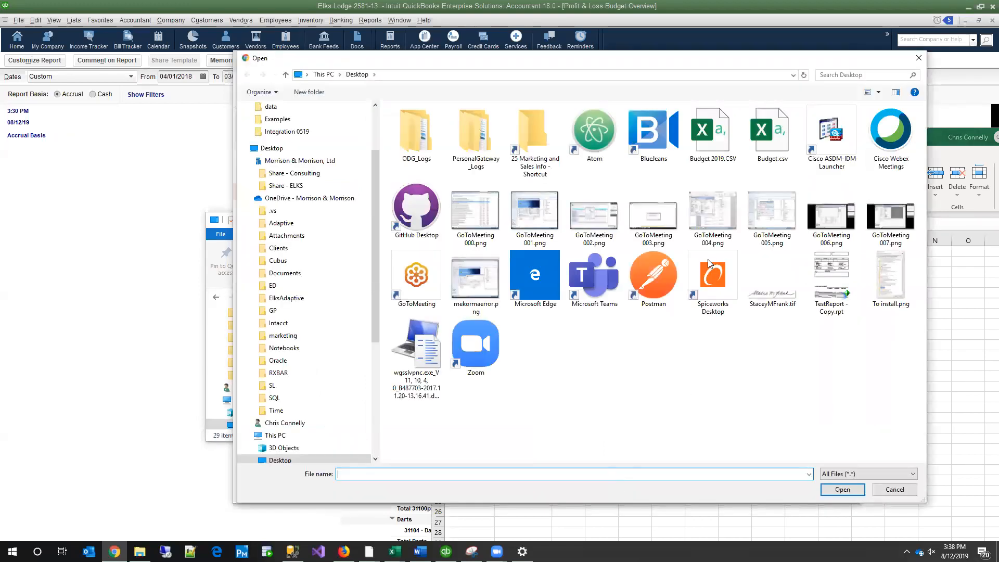
double_click(721, 131)
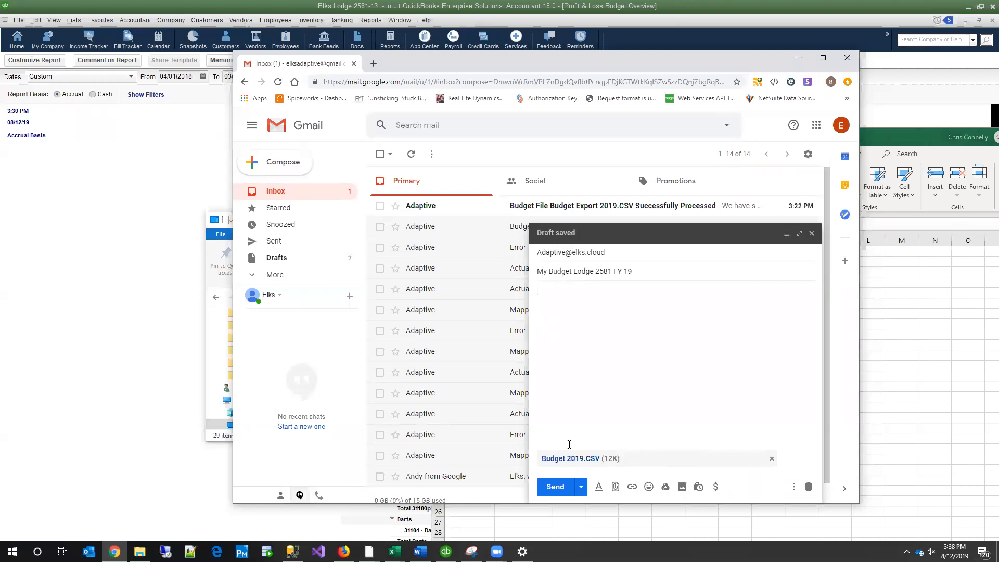
left_click(556, 489)
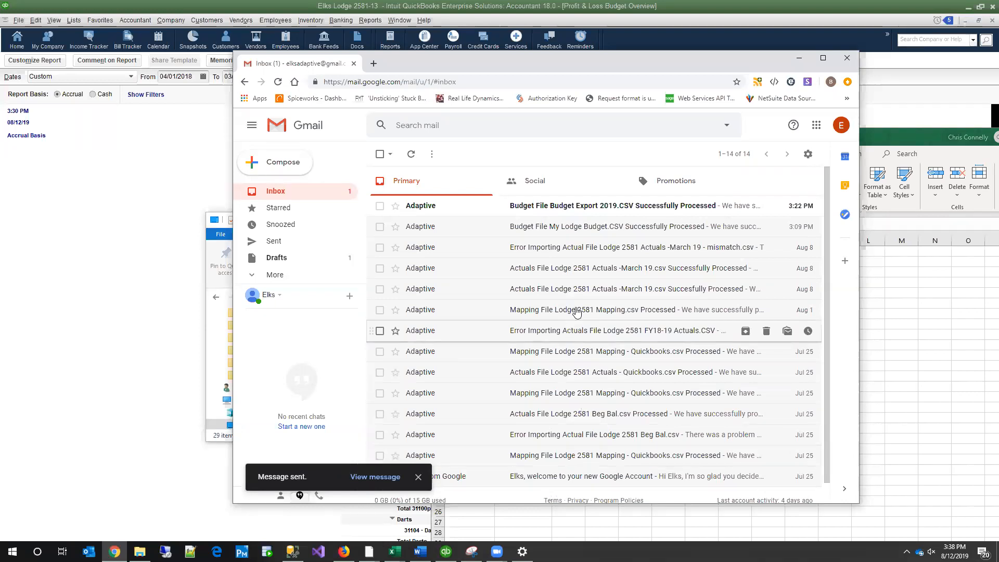
Open the Adaptive reply about the Budget Export 2019.CSV file to read its processing status.
left_click(583, 211)
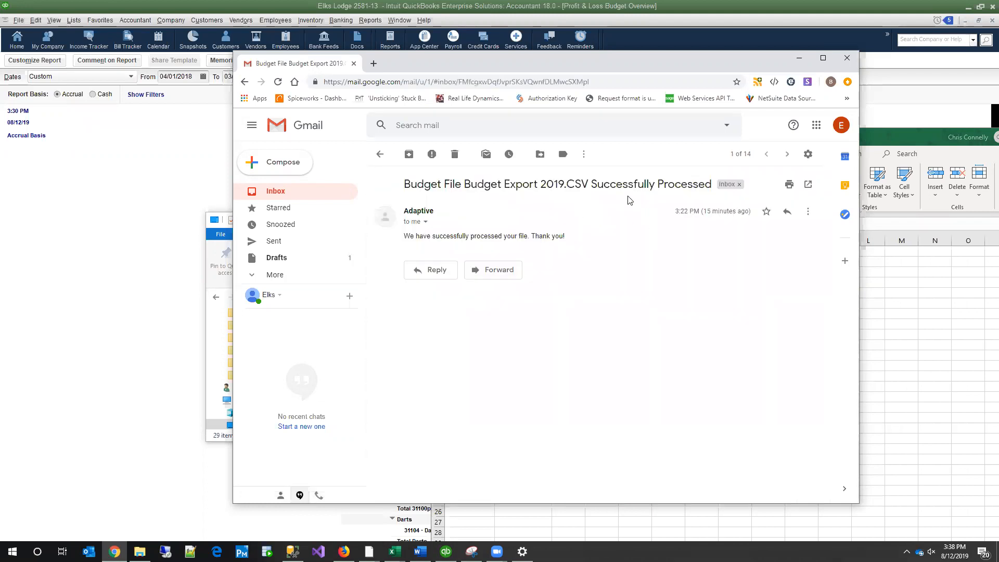